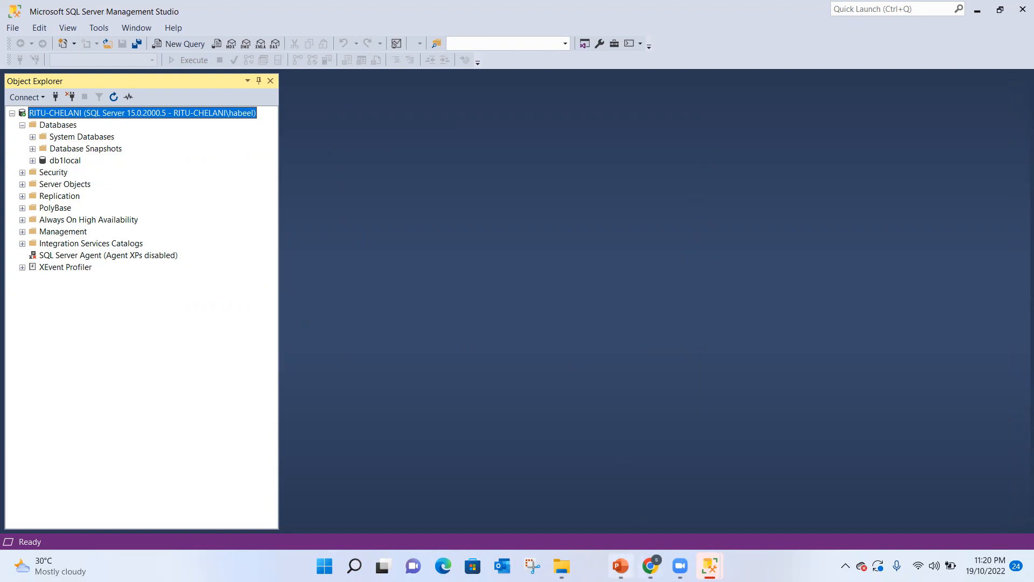
# Switch to the Azure portal in Chrome, find the SQL servers service by searching "sql", and start creating a SQL server
pyautogui.click(651, 565)
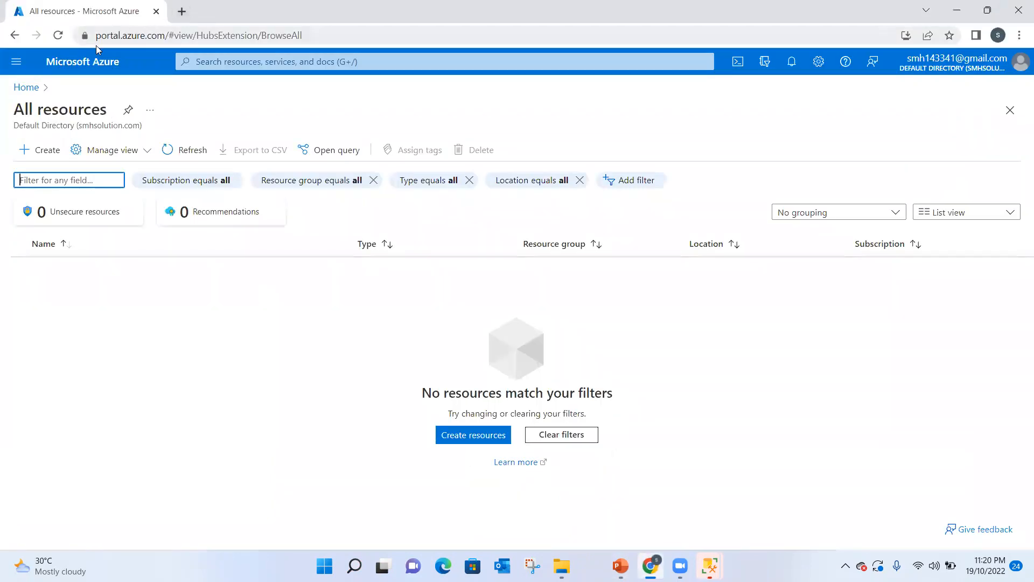
pyautogui.click(49, 154)
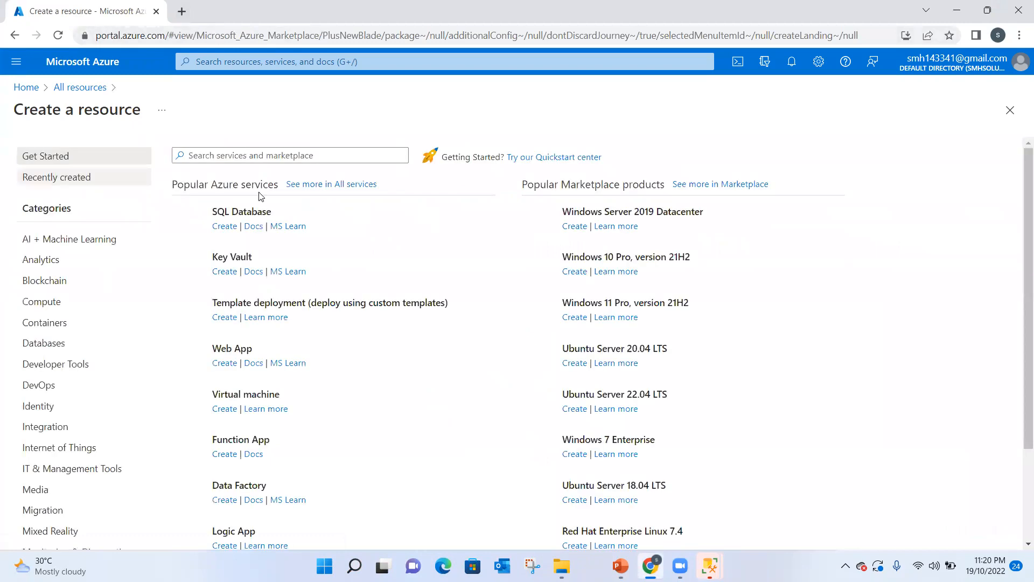
pyautogui.click(26, 87)
pyautogui.click(279, 61)
pyautogui.write('sql')
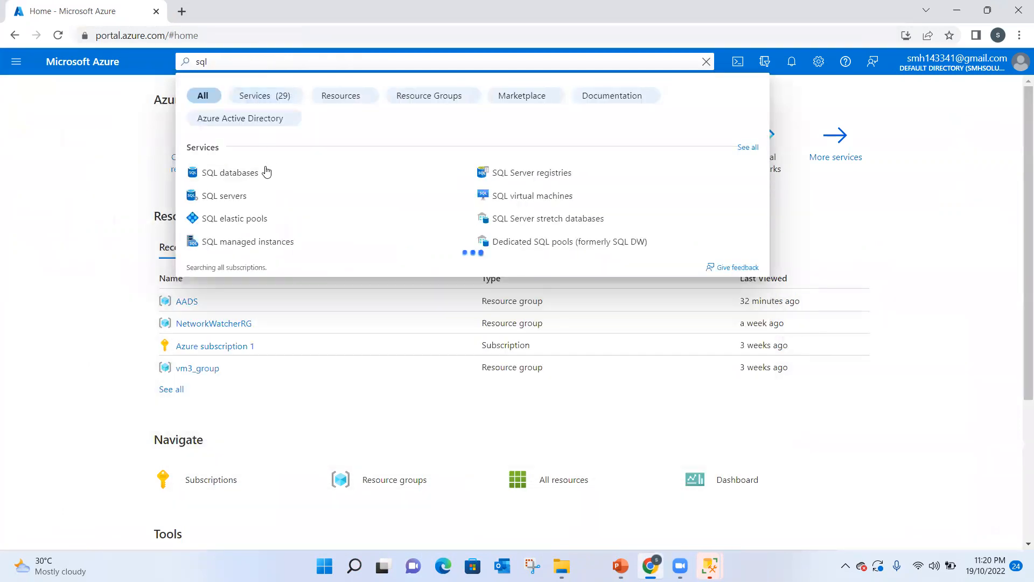
pyautogui.click(229, 196)
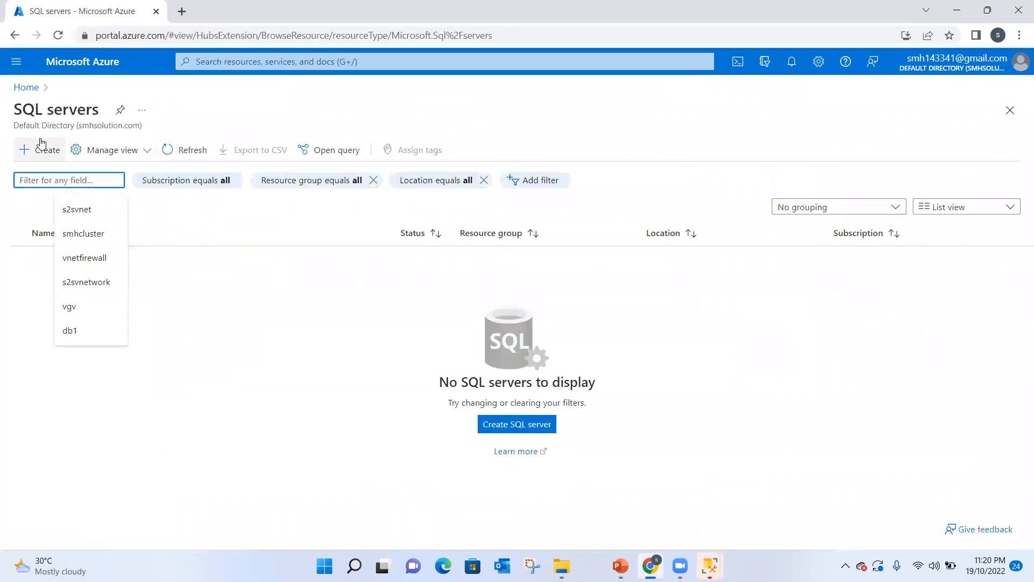
pyautogui.click(46, 151)
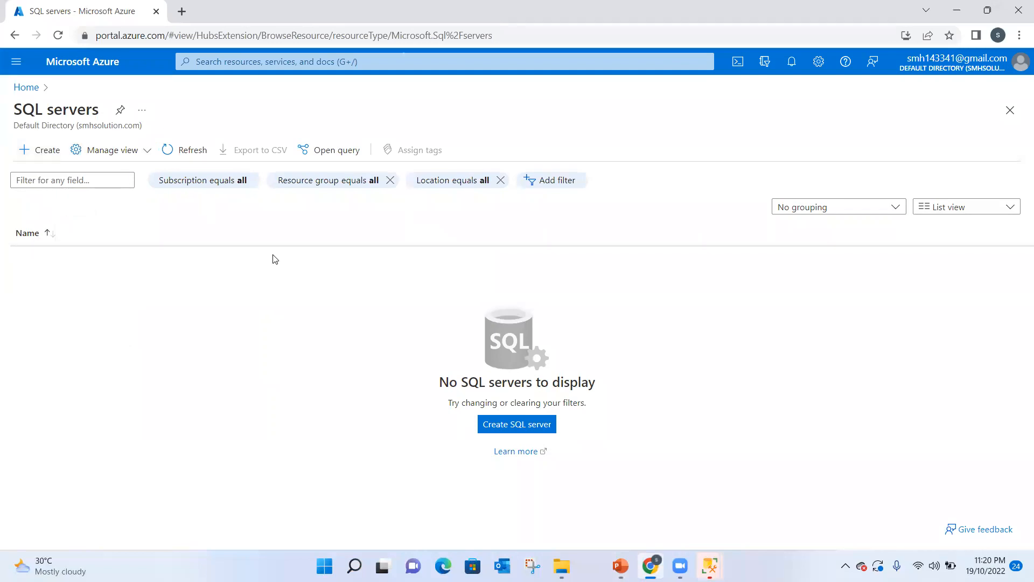
pyautogui.click(518, 425)
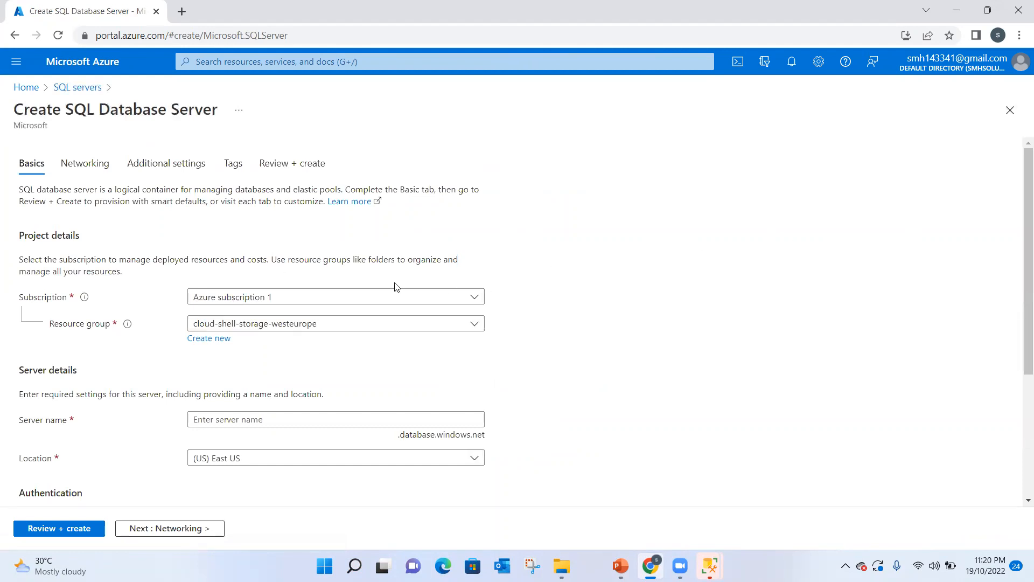
# Keep Azure subscription 1 and choose AADS as the resource group for the new SQL server
pyautogui.click(477, 300)
pyautogui.click(568, 273)
pyautogui.click(475, 324)
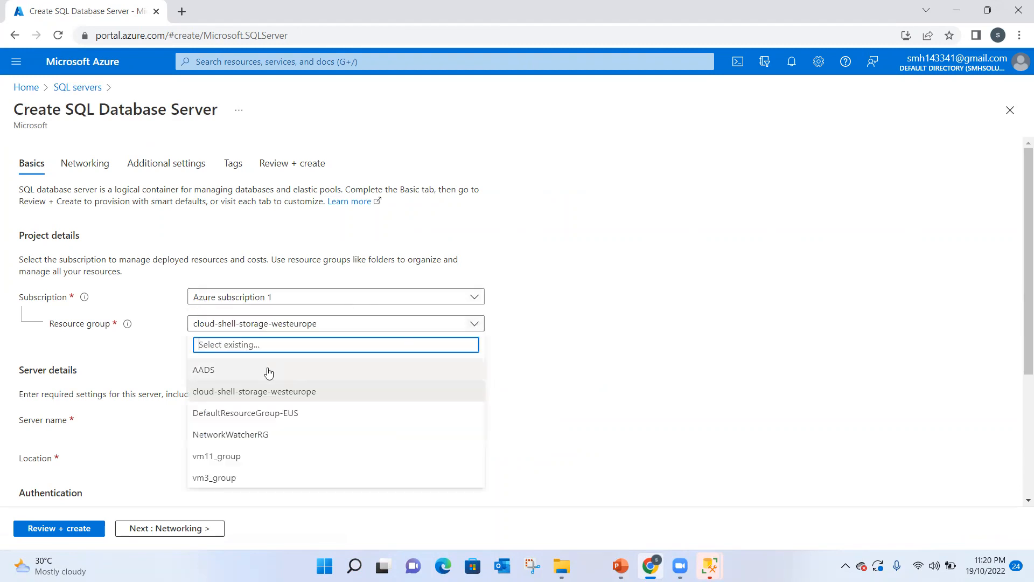
pyautogui.click(269, 372)
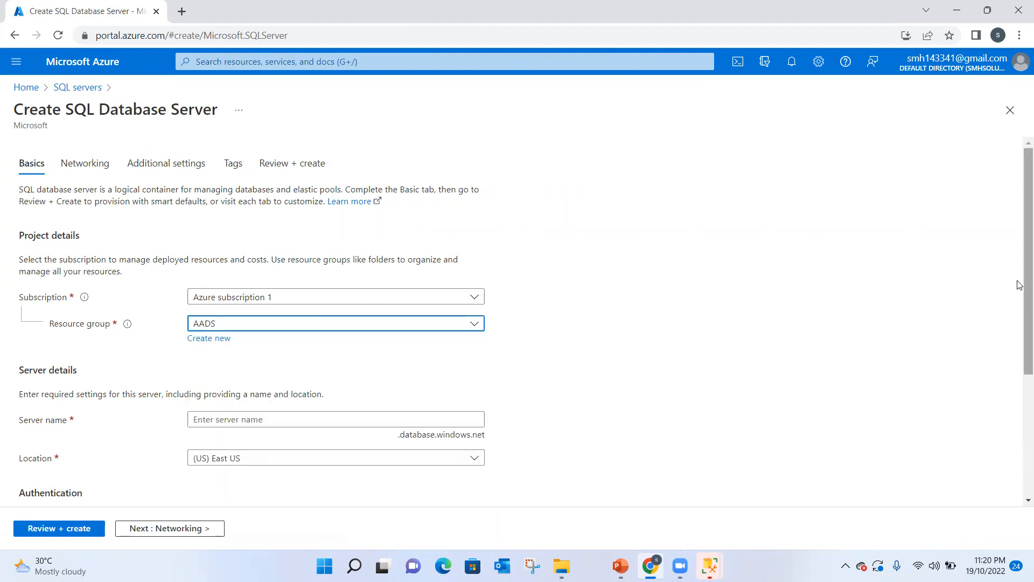
# Name the server sqlsrvrsmh and set its location to (Europe) West Europe
pyautogui.scroll(-2, 1020, 285)
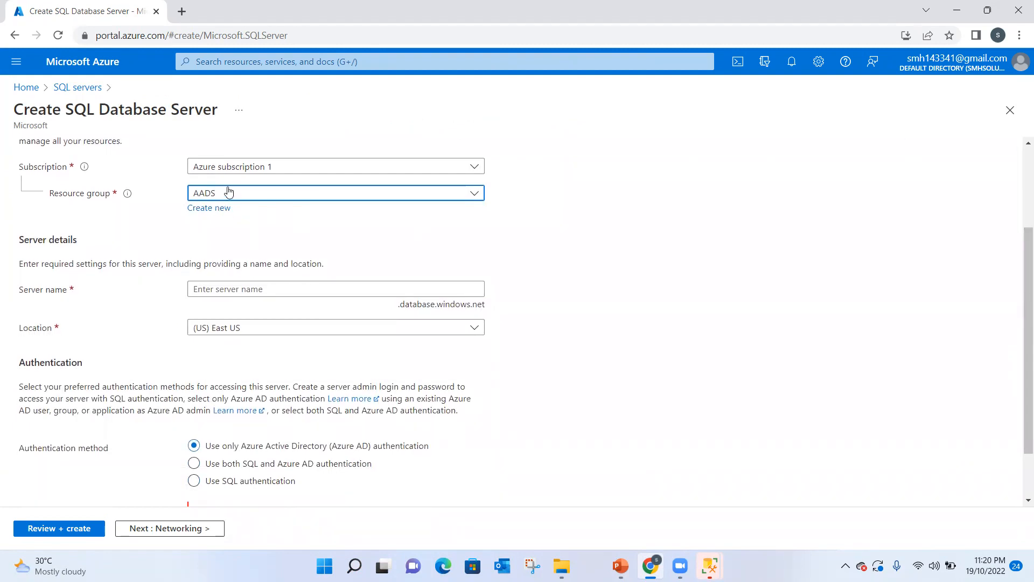
pyautogui.click(242, 293)
pyautogui.write('sqls')
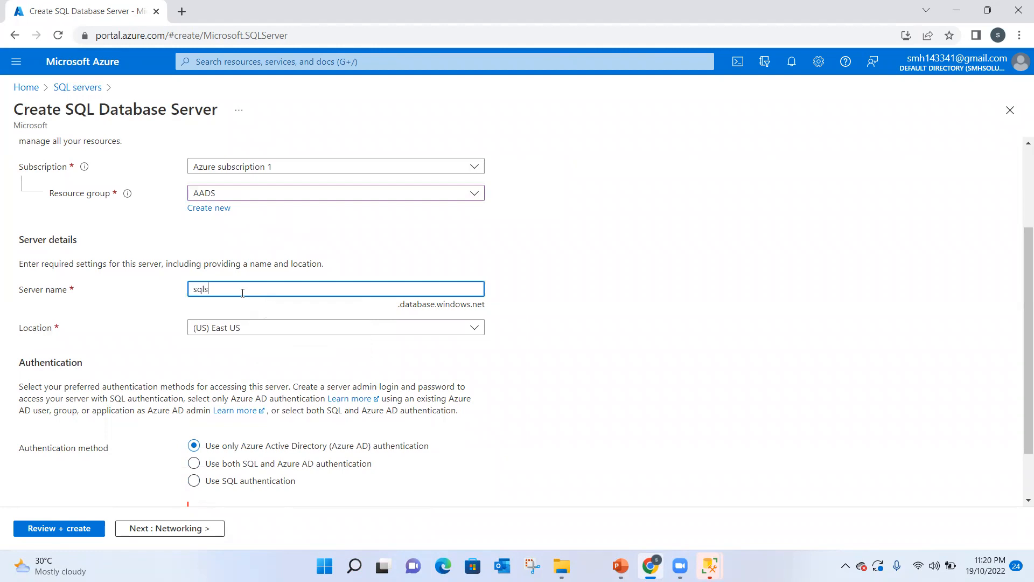
pyautogui.write('rvrsmh')
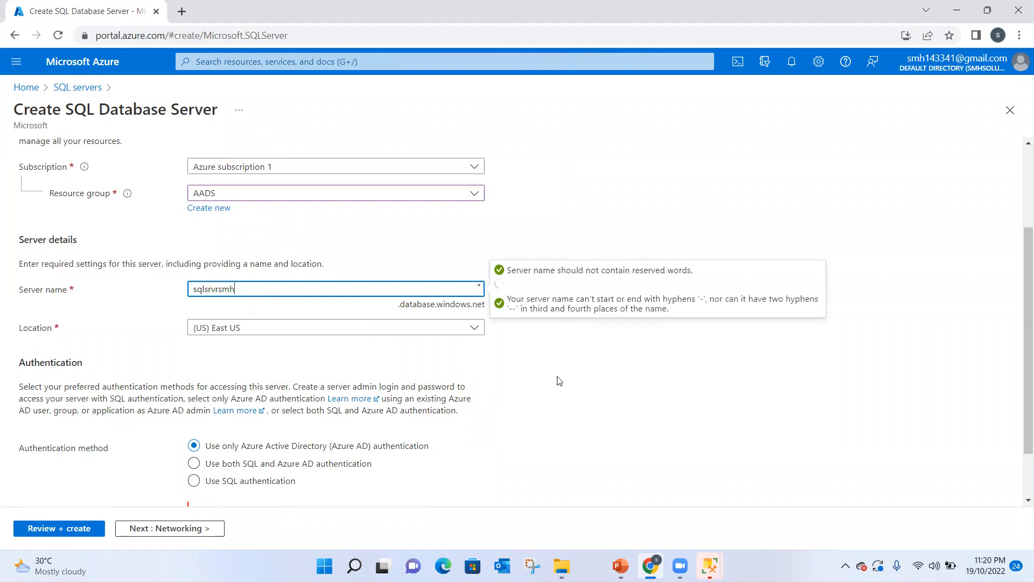
pyautogui.click(559, 381)
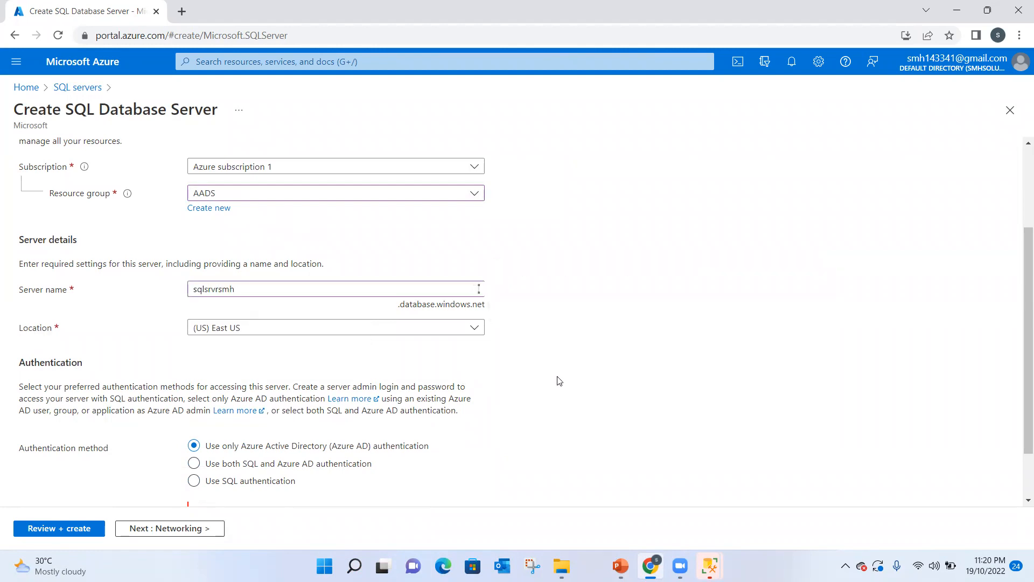
pyautogui.click(483, 337)
pyautogui.write('west')
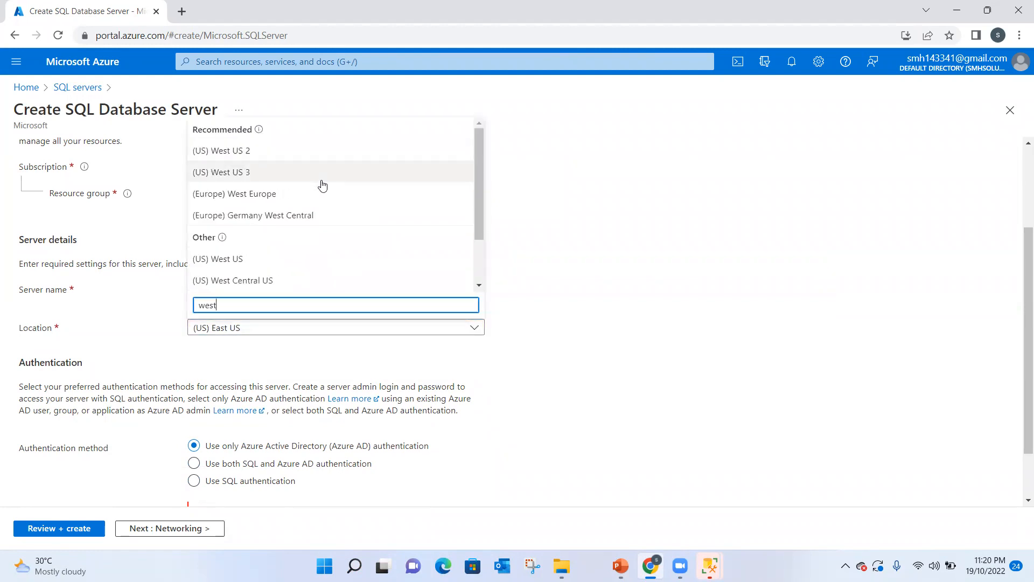
pyautogui.click(292, 195)
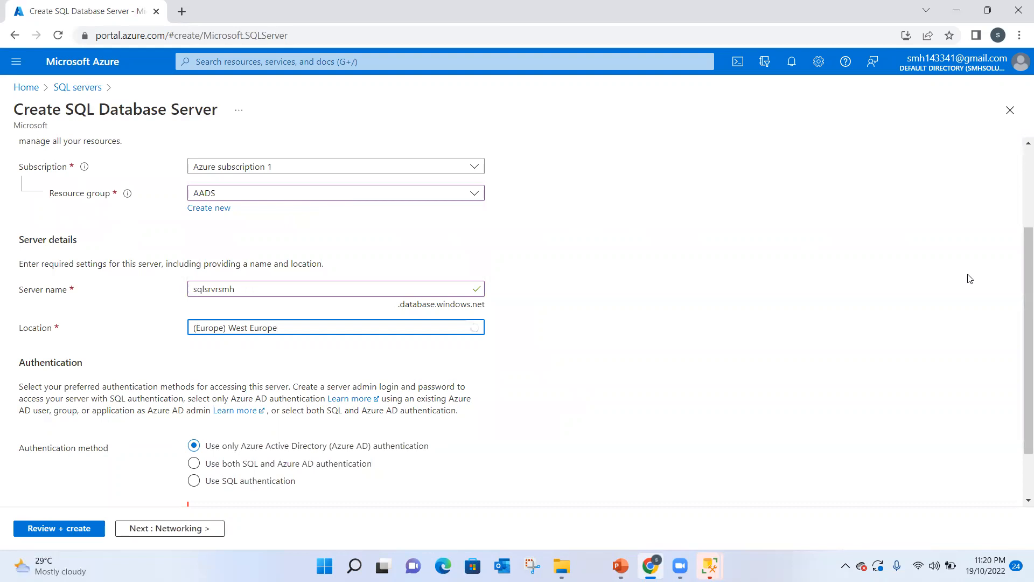
# Set the authentication method to Use SQL authentication and enter the server admin login
pyautogui.scroll(-2, 1018, 291)
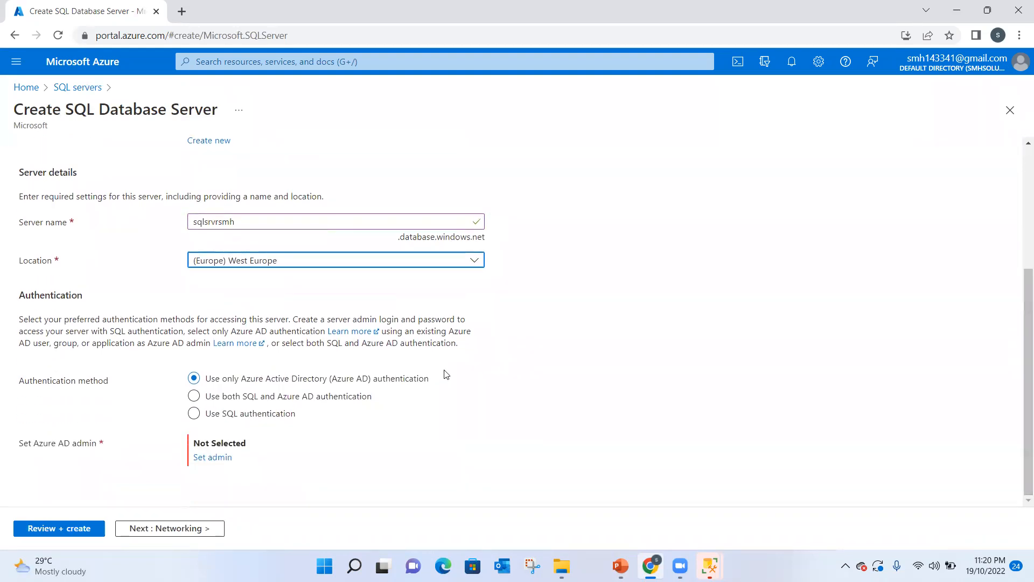
pyautogui.click(228, 423)
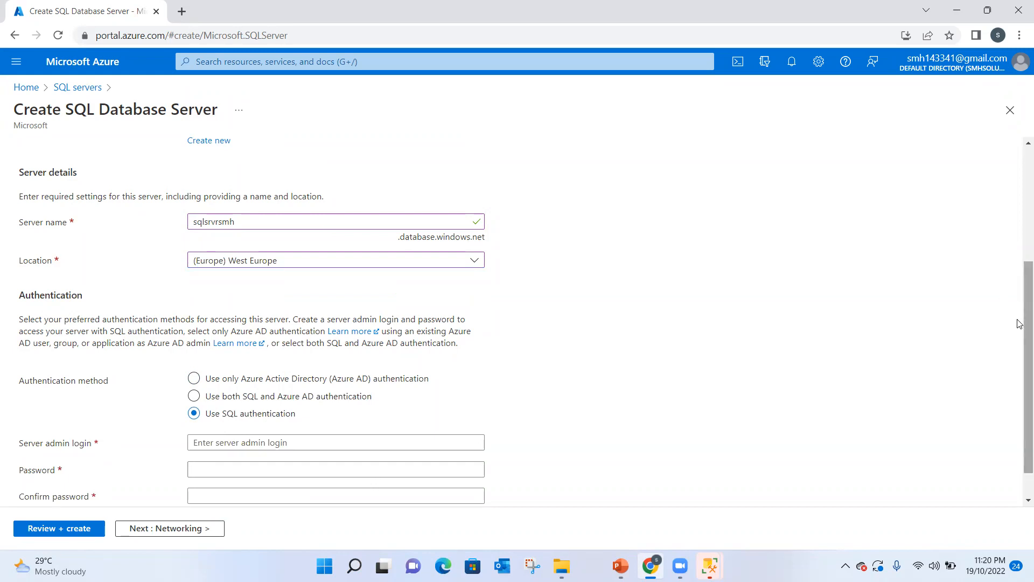
pyautogui.scroll(-1, 1019, 334)
pyautogui.click(263, 404)
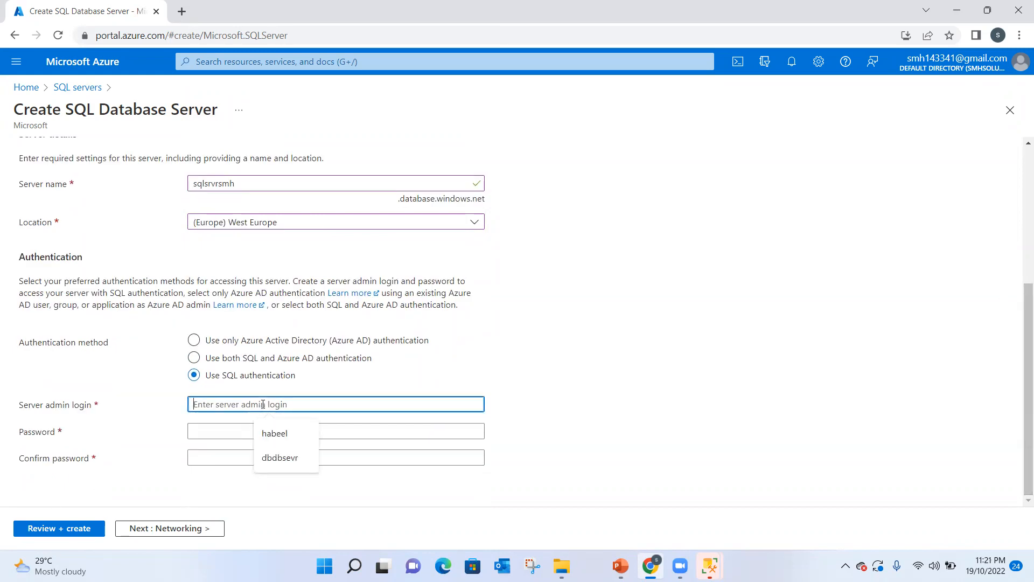
pyautogui.write('habeel')
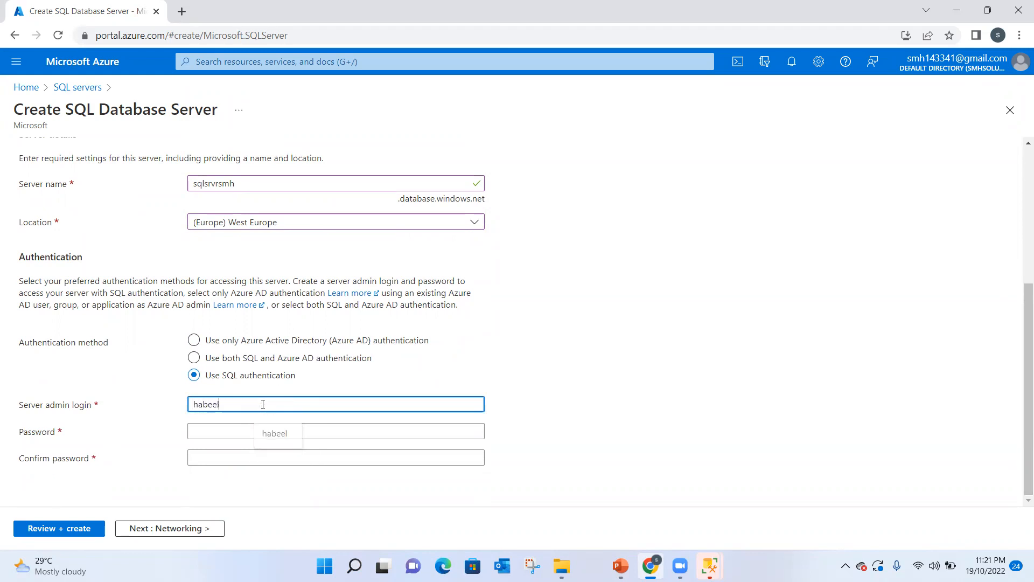
# Enter the server admin password and repeat it in the Confirm password field
pyautogui.click(219, 431)
pyautogui.write('***')
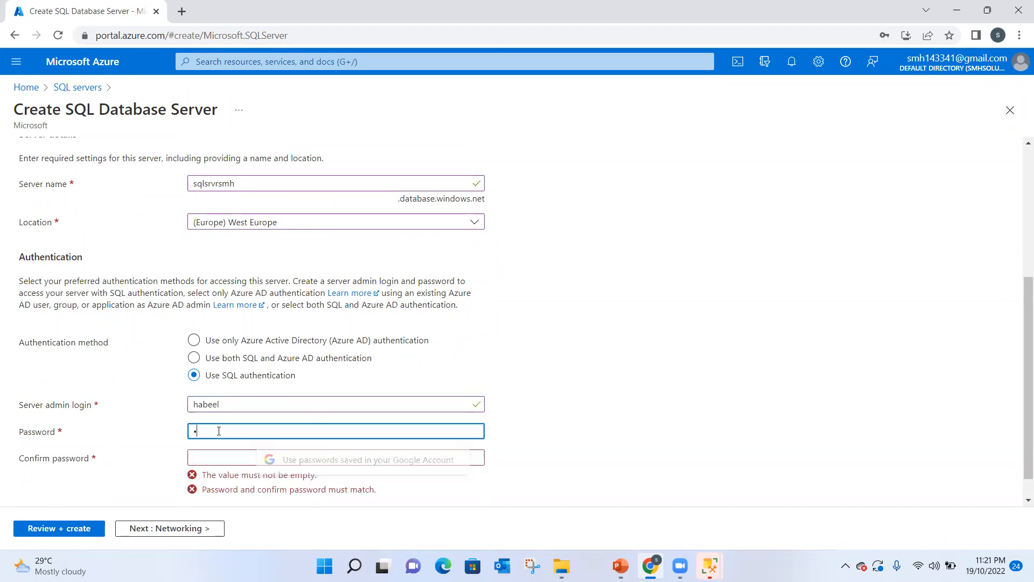
pyautogui.write('********')
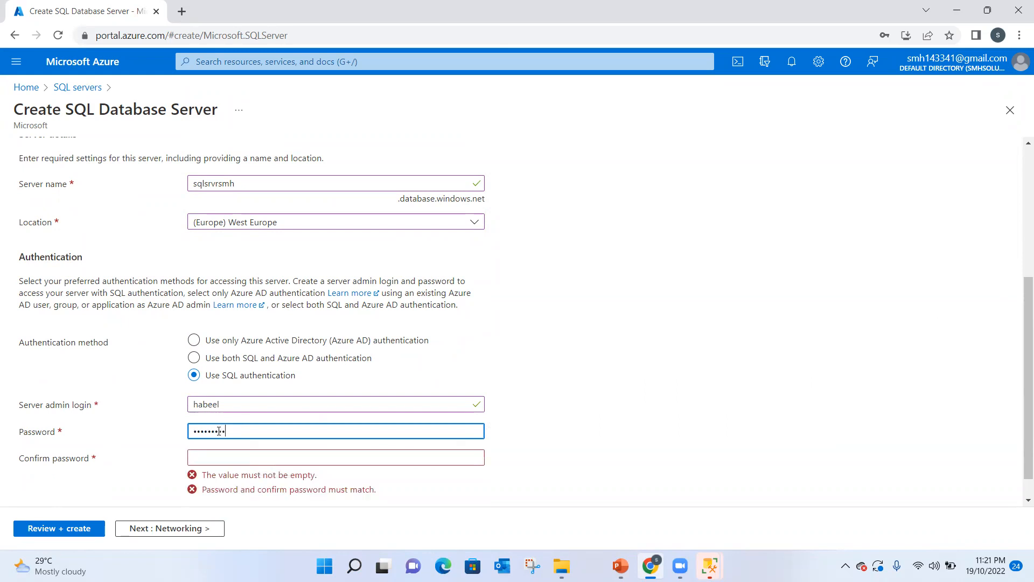
pyautogui.write('***')
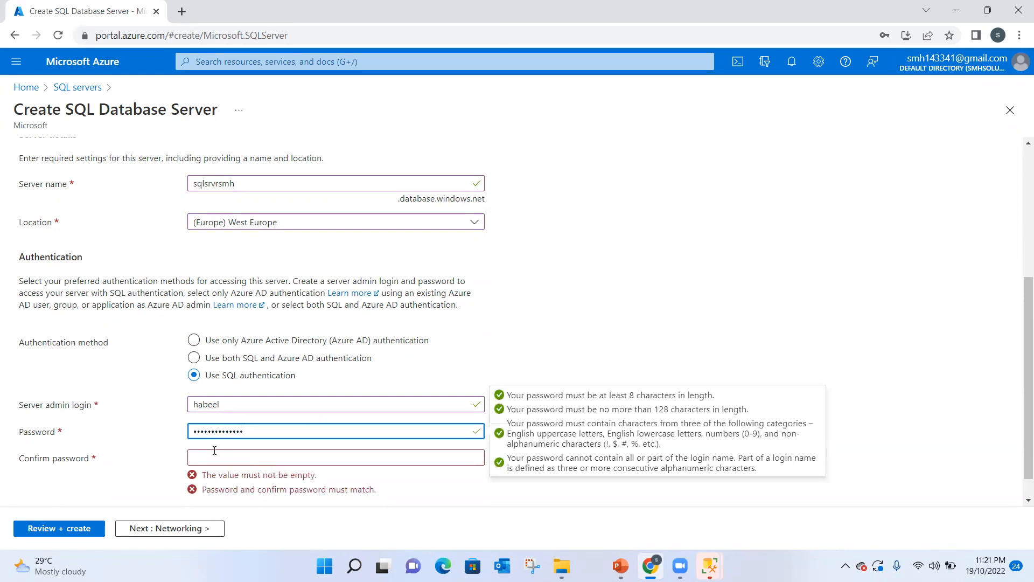
pyautogui.click(210, 457)
pyautogui.write('********')
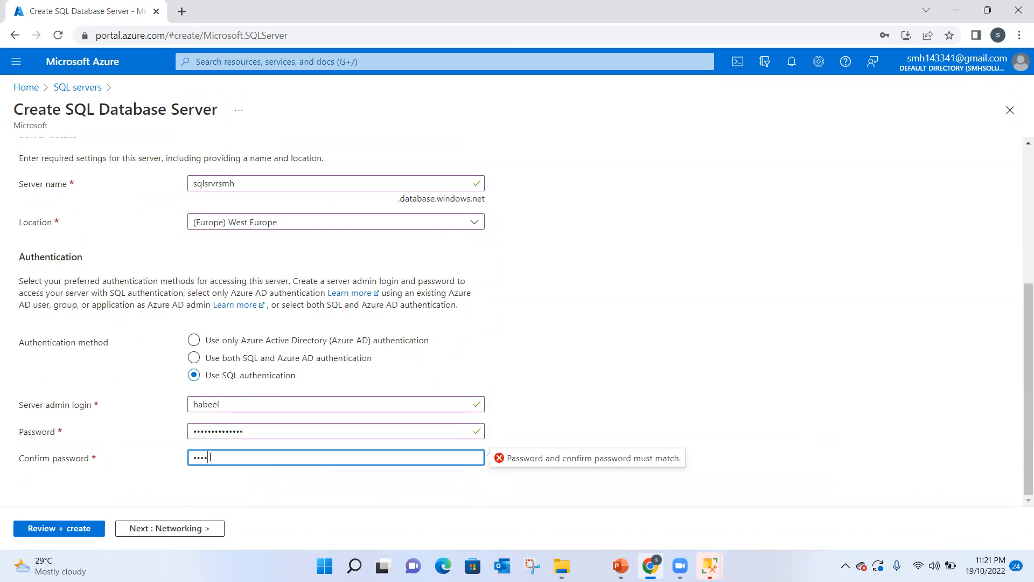
pyautogui.write('*****')
# Keep the default networking, additional settings and tags, and create the SQL database server from the review page
pyautogui.click(132, 525)
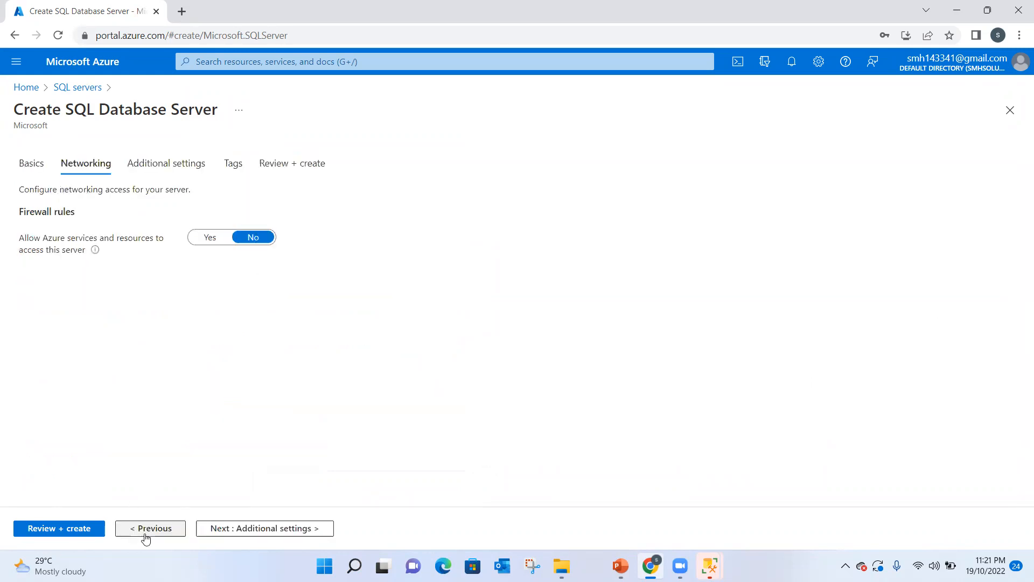
pyautogui.click(242, 530)
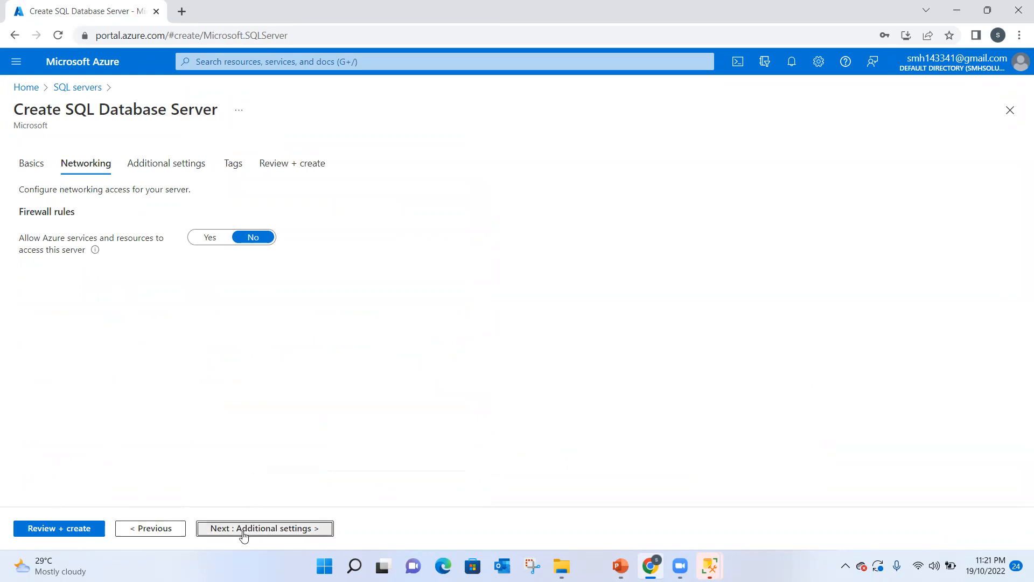
pyautogui.click(243, 529)
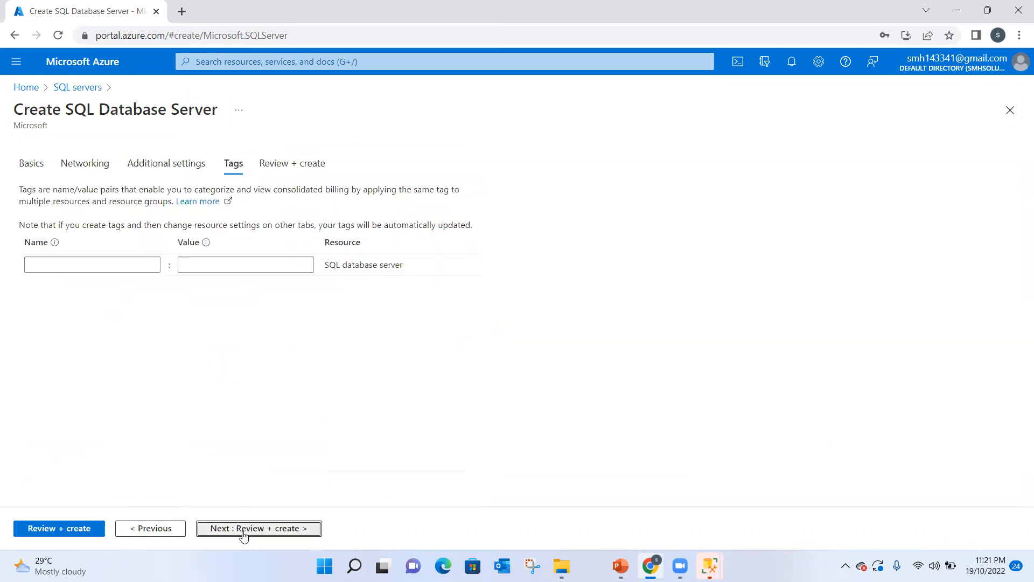
pyautogui.click(242, 530)
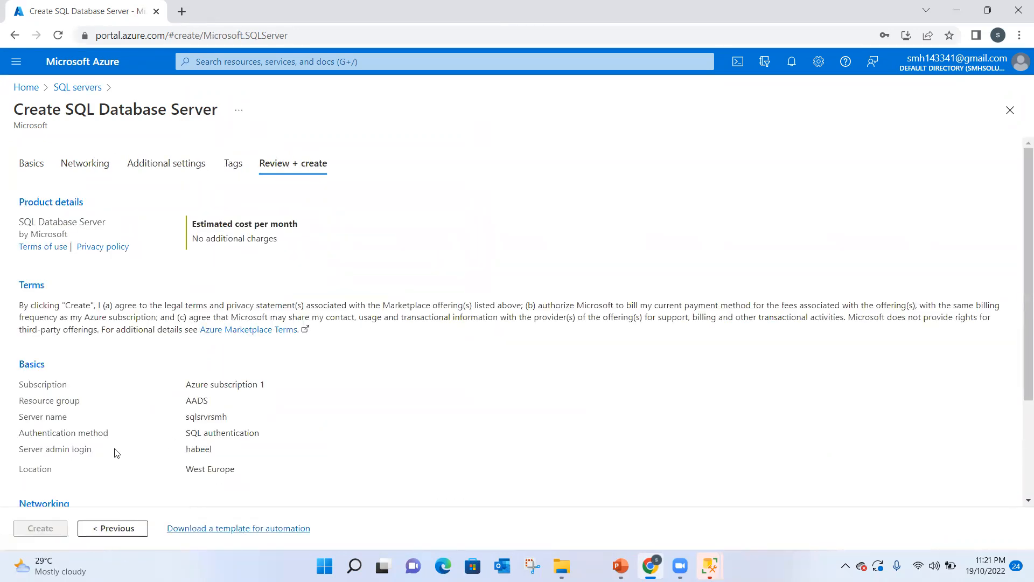
pyautogui.click(23, 534)
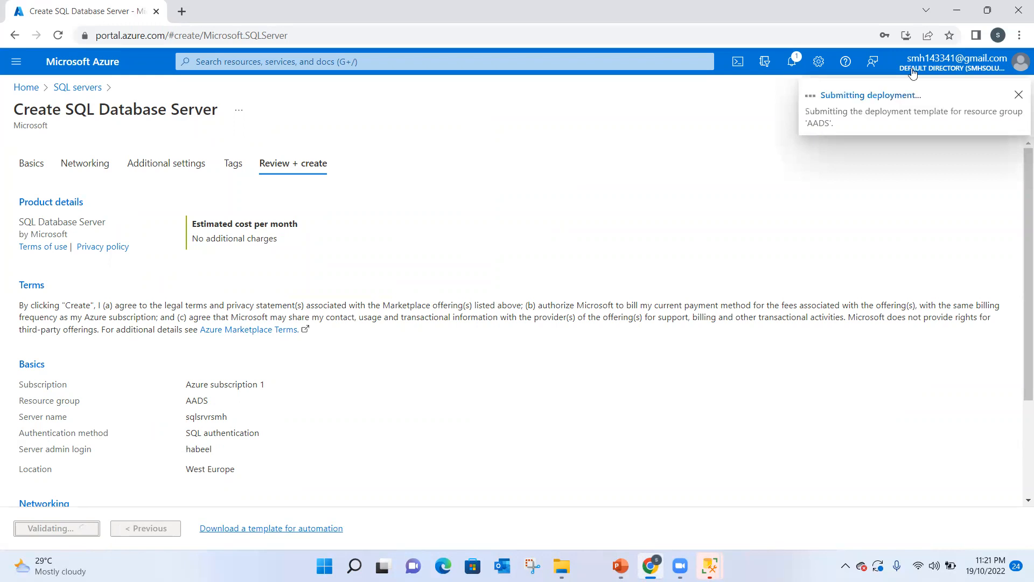
# Minimize the open windows to reach the desktop and launch Microsoft Data Migration Assistant
pyautogui.click(957, 14)
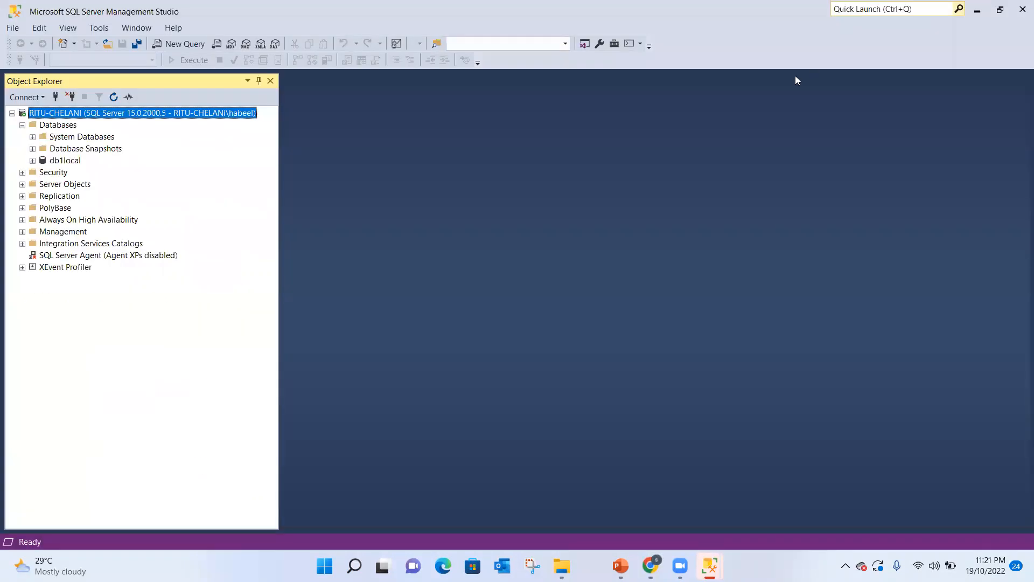
pyautogui.click(977, 13)
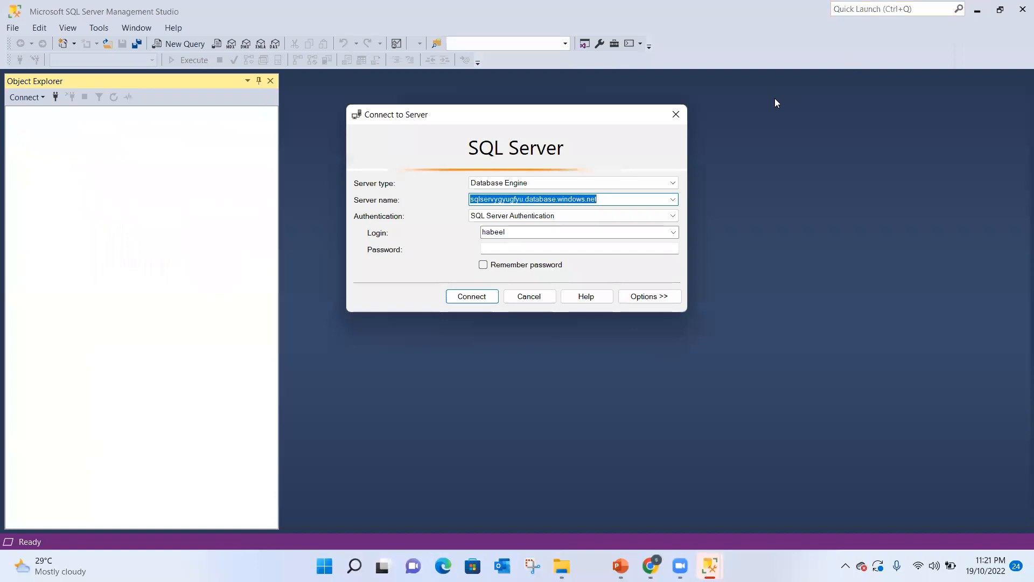
pyautogui.press('super+d')
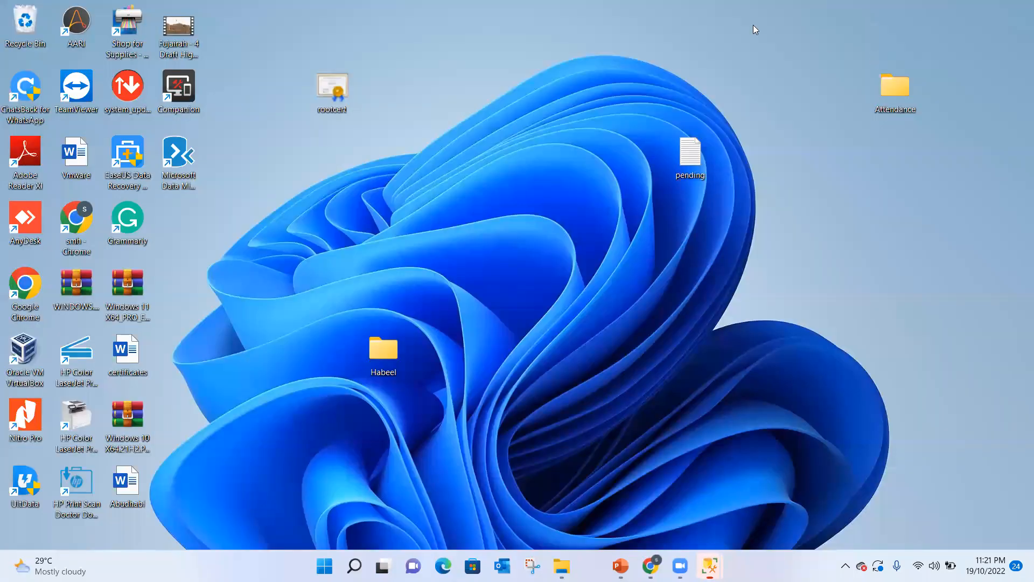
pyautogui.doubleClick(183, 166)
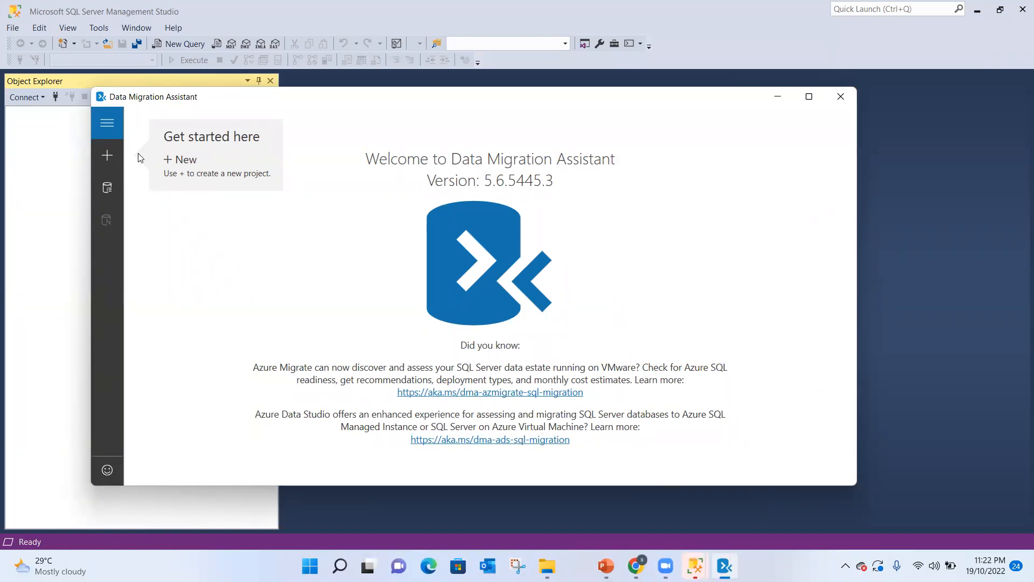
# Start a new assessment project in Data Migration Assistant and name it sqlmigratesmh
pyautogui.click(106, 155)
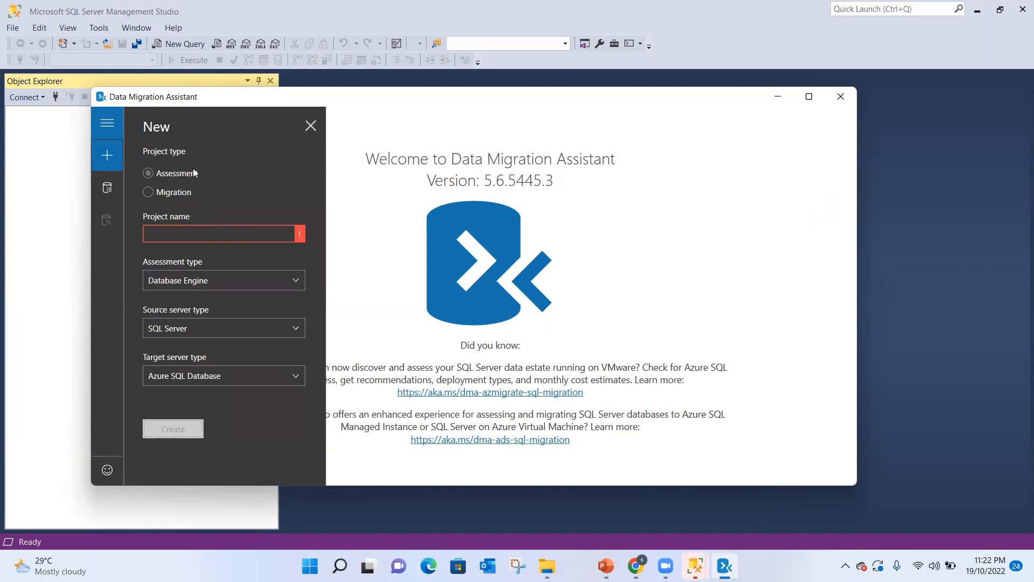
pyautogui.click(219, 232)
pyautogui.write('sqlmi')
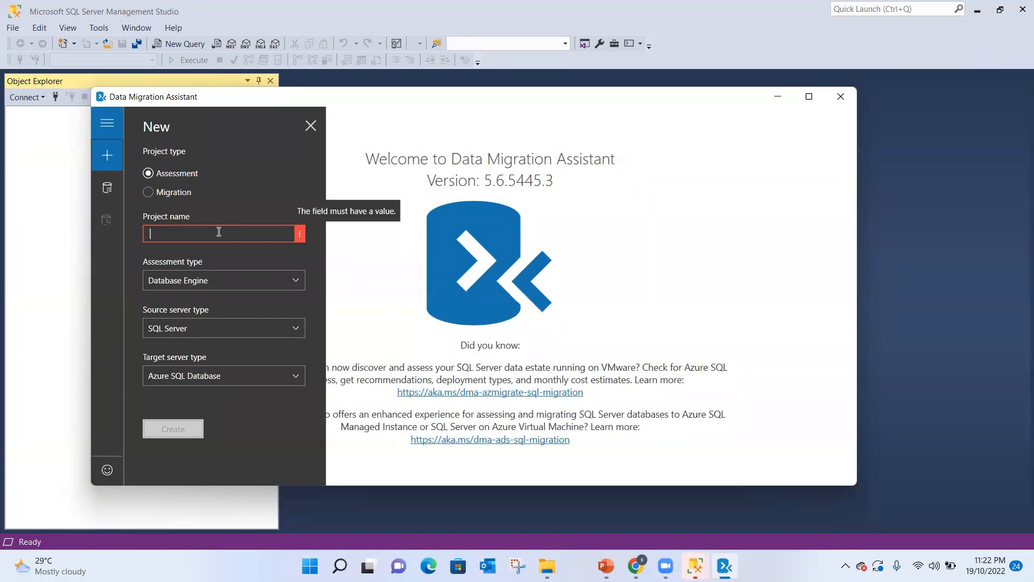
pyautogui.write('g')
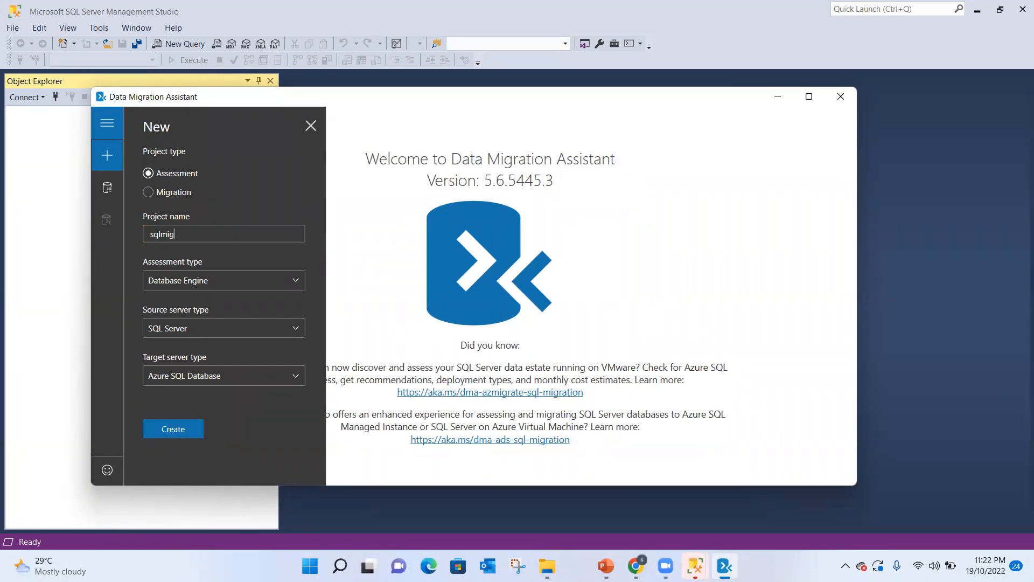
pyautogui.write('ratesmh')
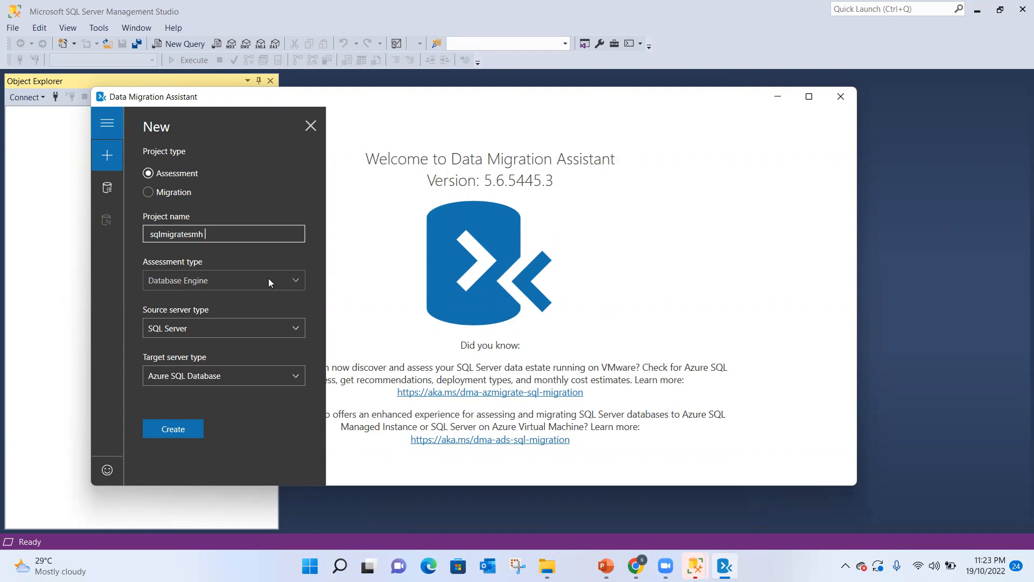
# Set the project's source server type to SQL Server and target to Azure SQL Database, and create the project
pyautogui.click(294, 329)
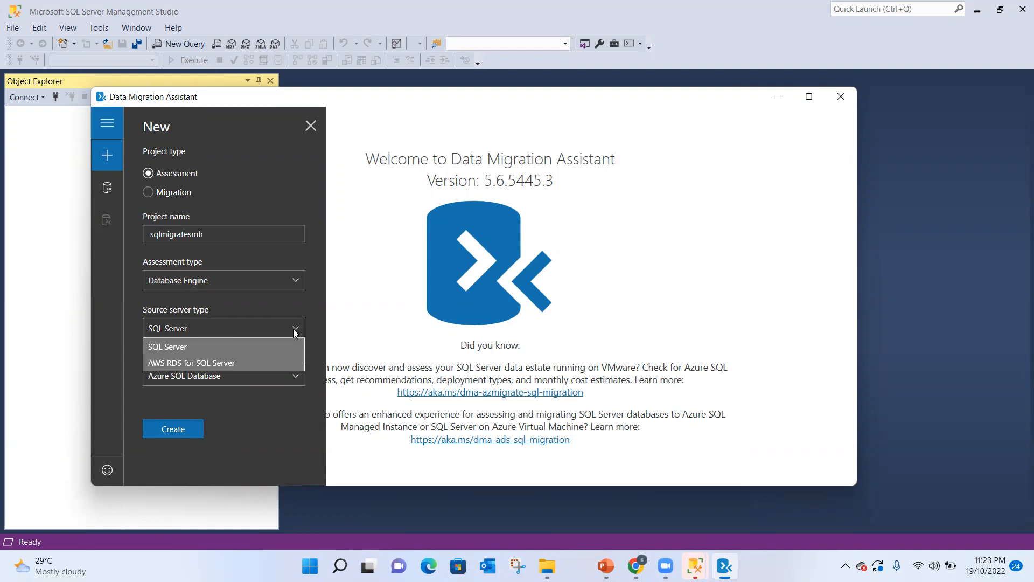
pyautogui.click(210, 345)
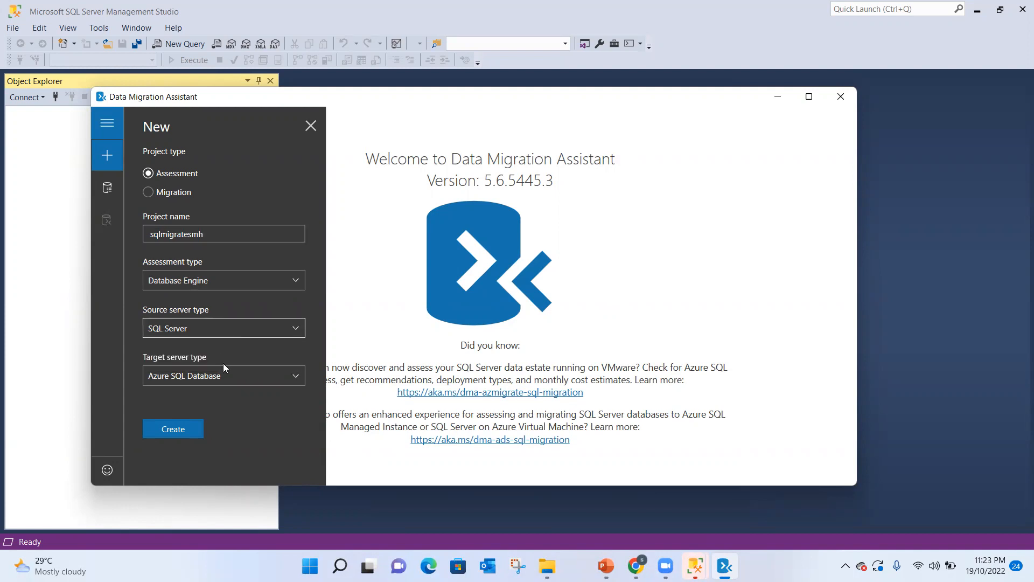
pyautogui.click(295, 374)
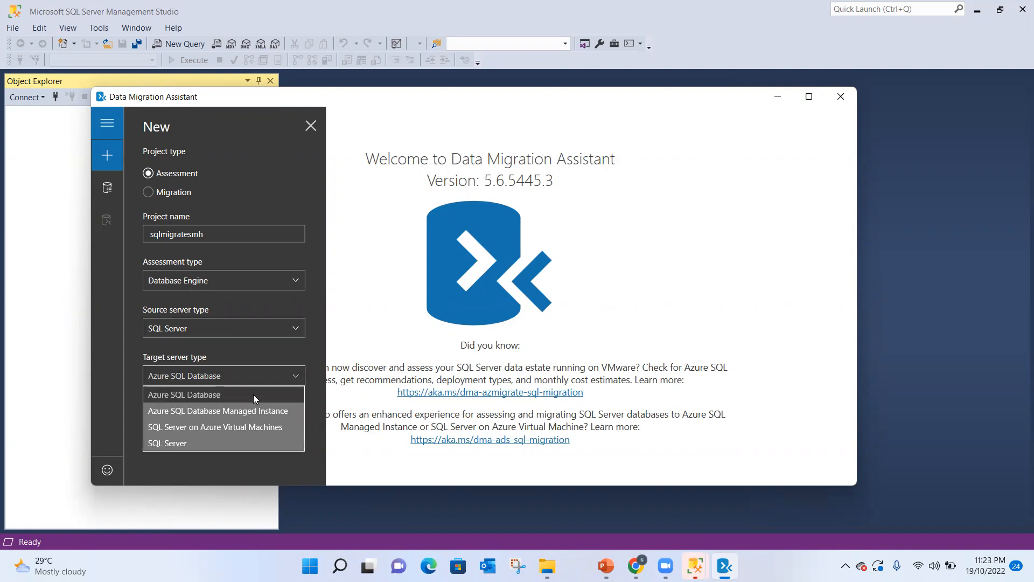
pyautogui.click(253, 394)
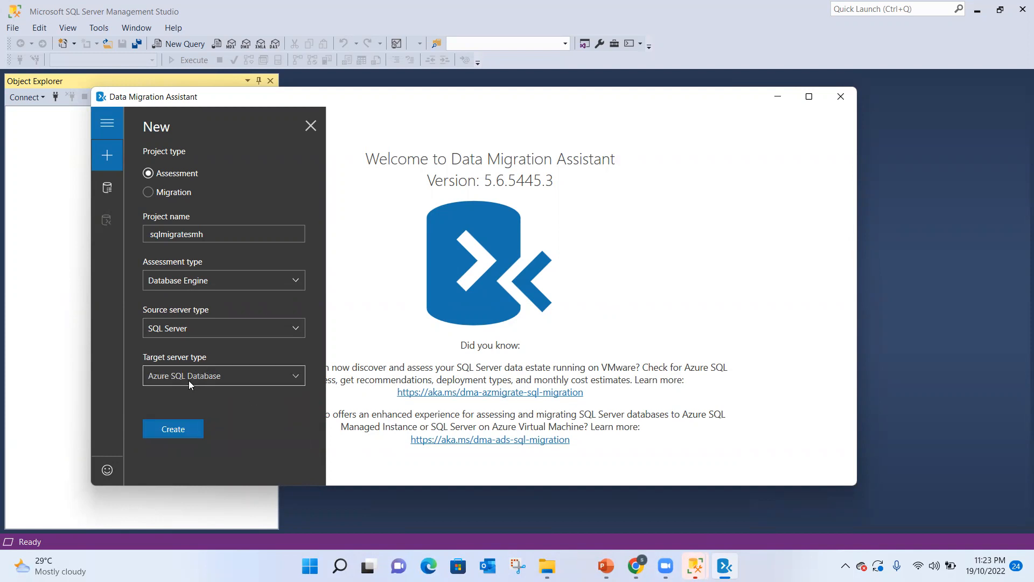
pyautogui.click(183, 429)
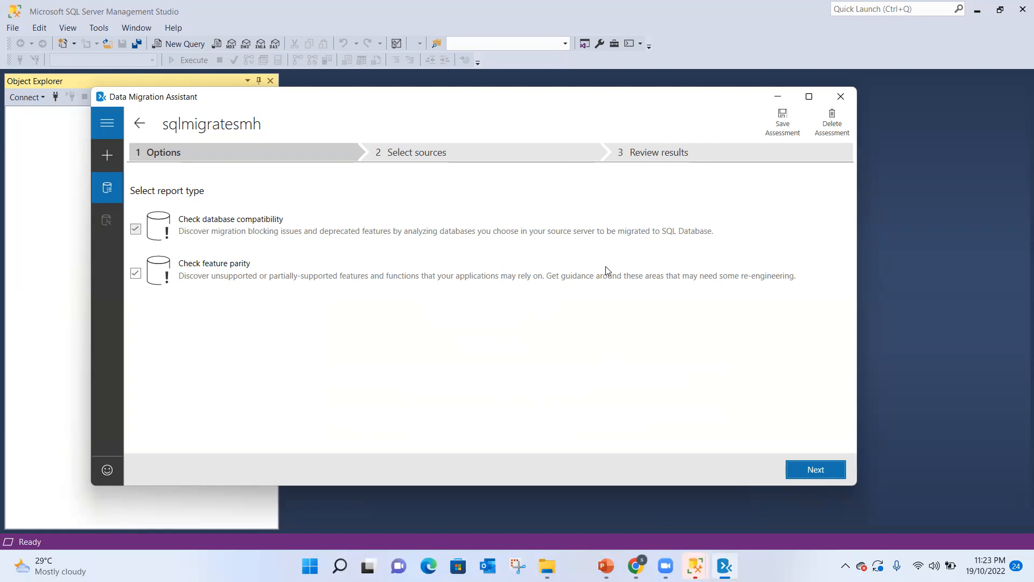
# Keep both report types and connect to the local SQL server with Windows Authentication and without an encrypted connection
pyautogui.click(818, 465)
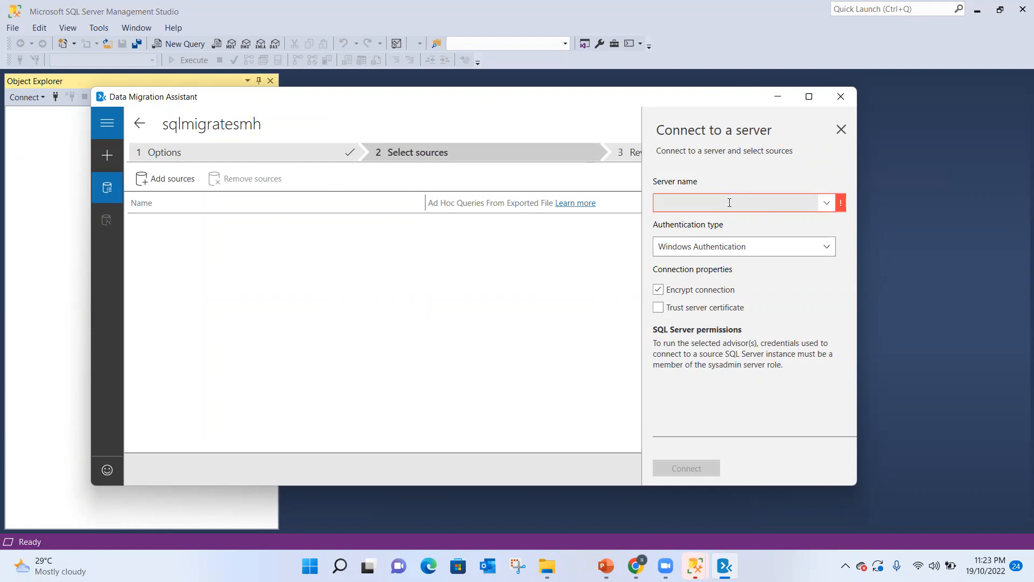
pyautogui.write('RITU-CHELANI')
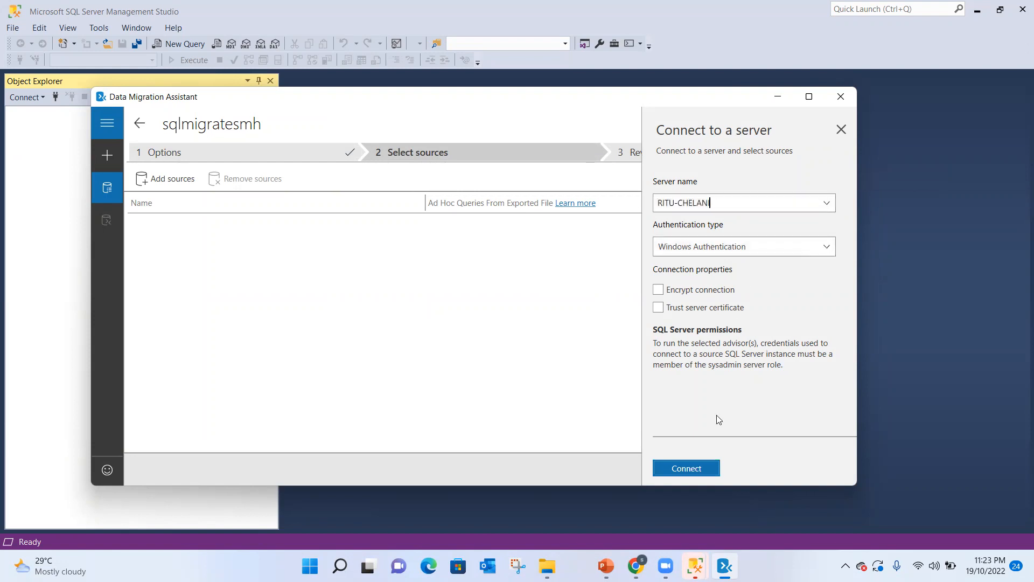
pyautogui.click(703, 468)
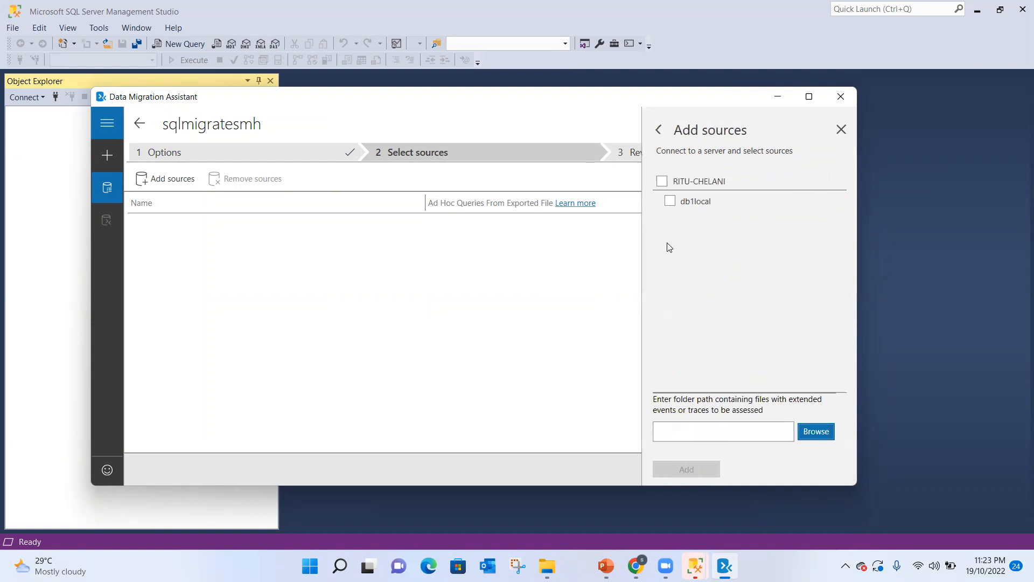
# Add the db1local database as the source, run the assessment and review its compatibility issues
pyautogui.click(662, 181)
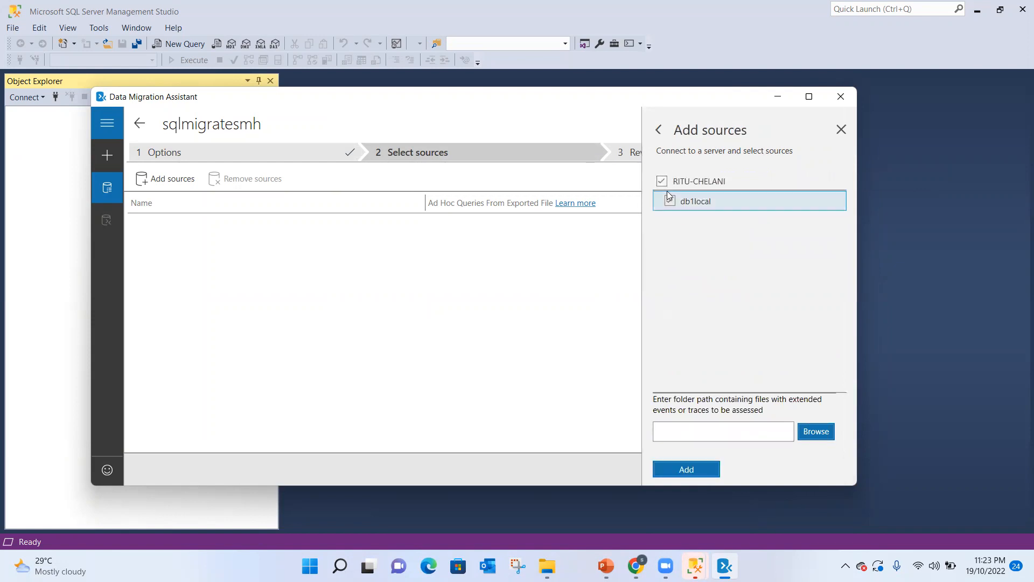
pyautogui.click(669, 199)
pyautogui.click(699, 470)
pyautogui.click(801, 470)
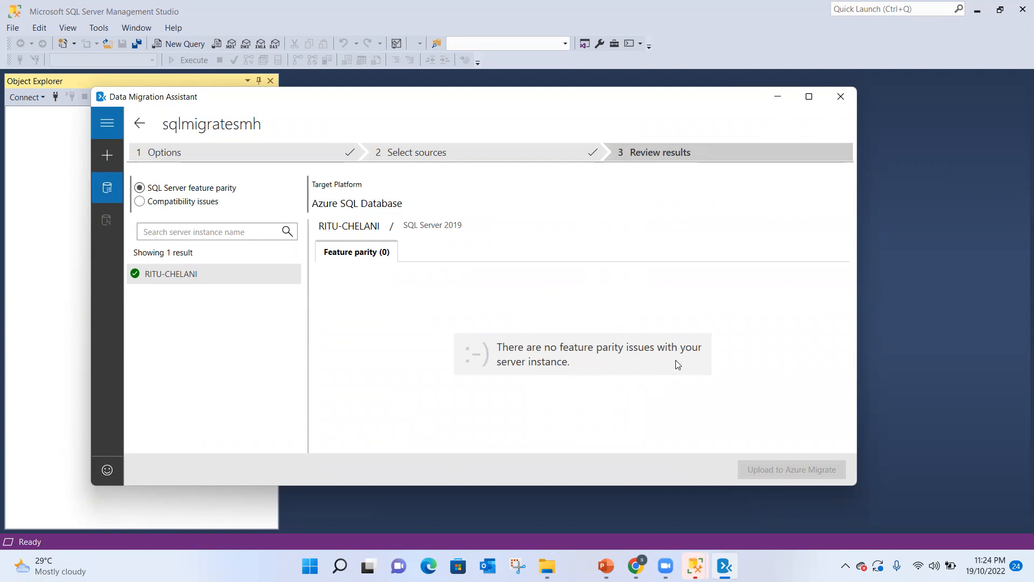
pyautogui.click(190, 204)
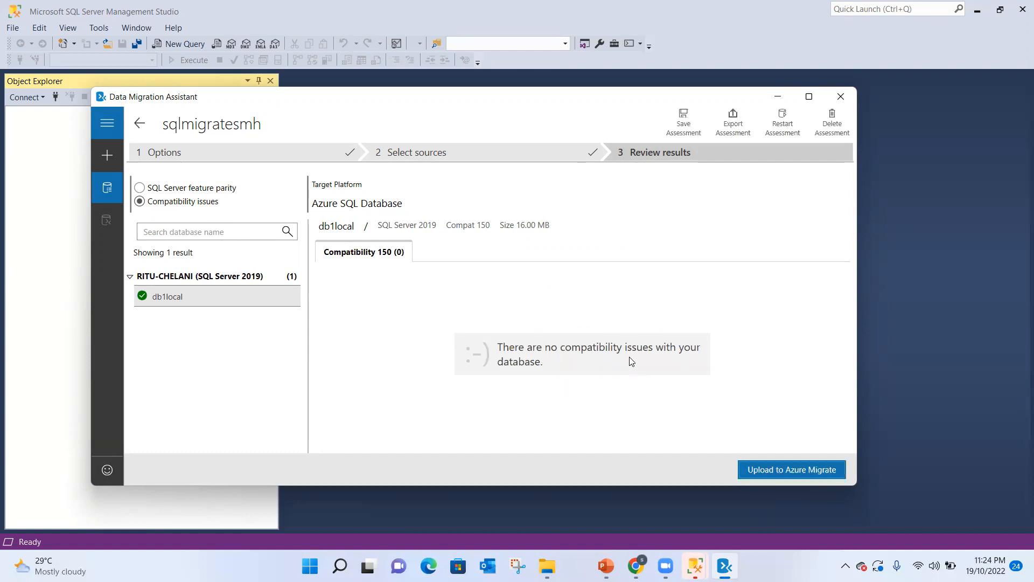
# Minimize Data Migration Assistant, close the unconnected Management Studio window, and check the local databases in the other Management Studio window
pyautogui.click(778, 98)
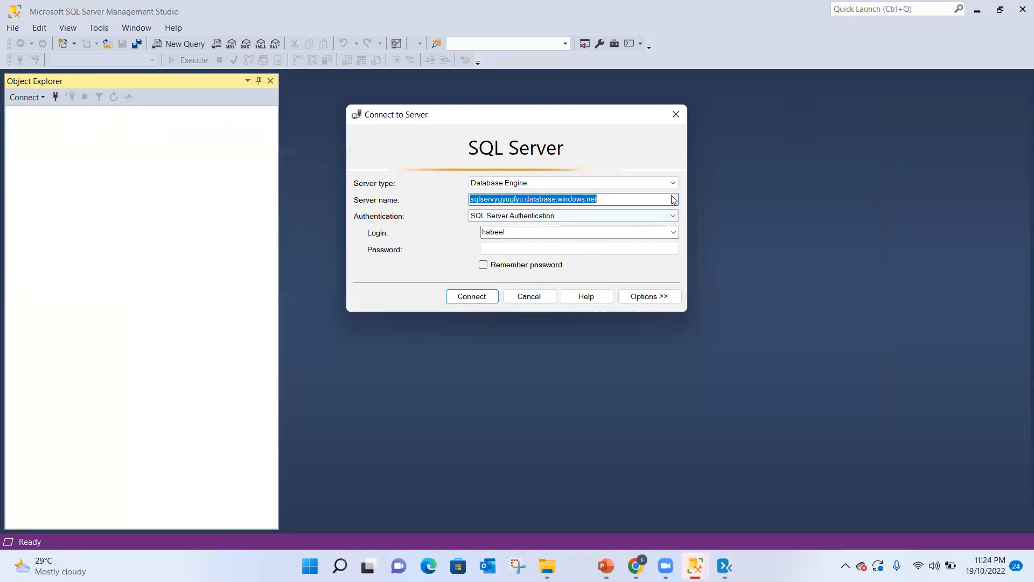
pyautogui.click(1018, 4)
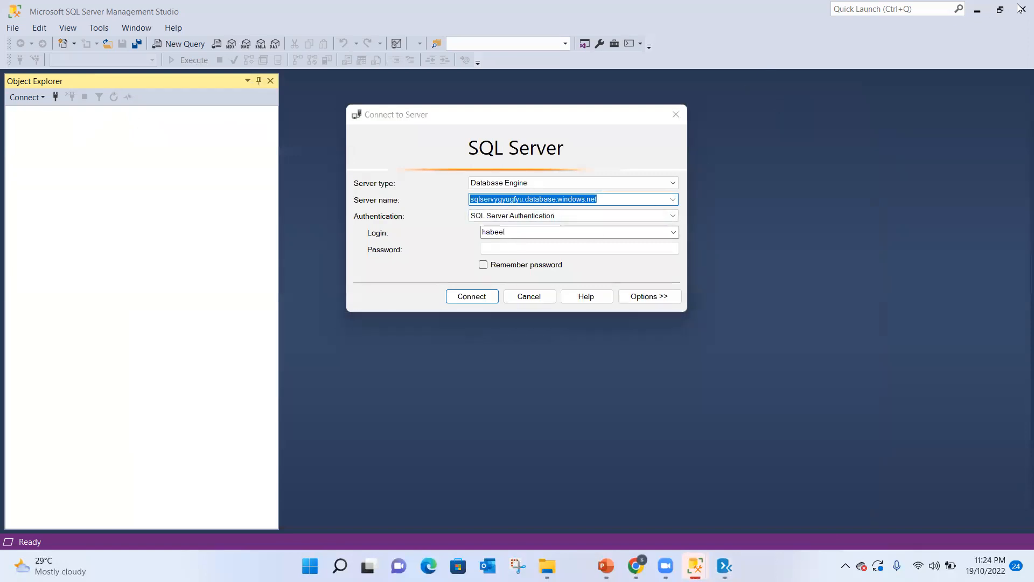
pyautogui.click(543, 297)
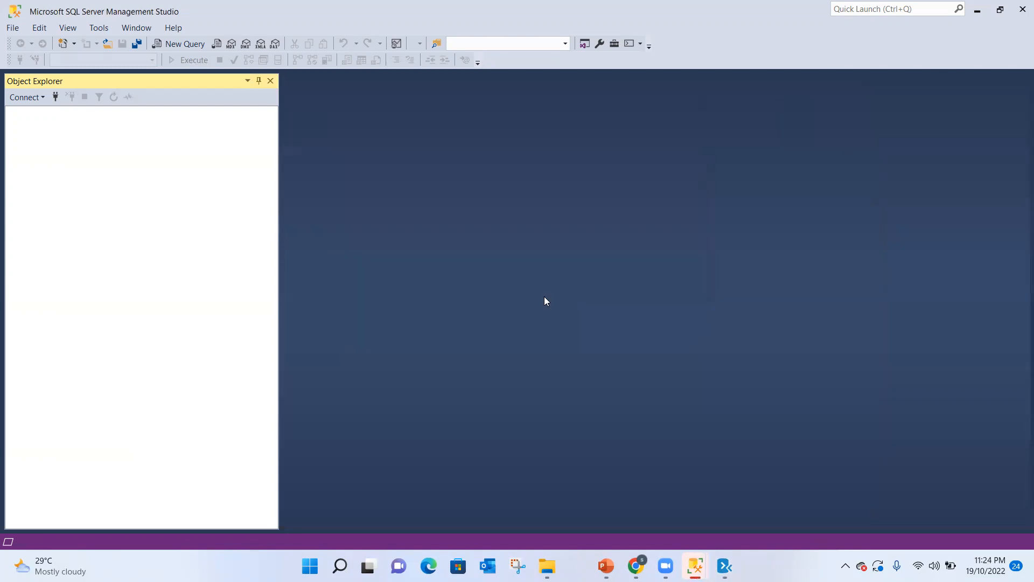
pyautogui.click(1022, 9)
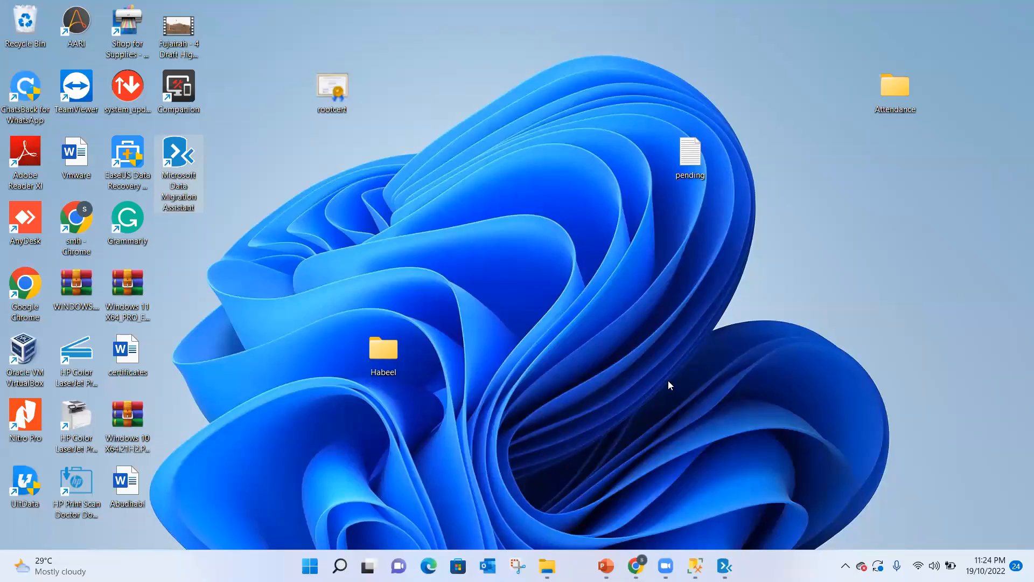
pyautogui.click(695, 565)
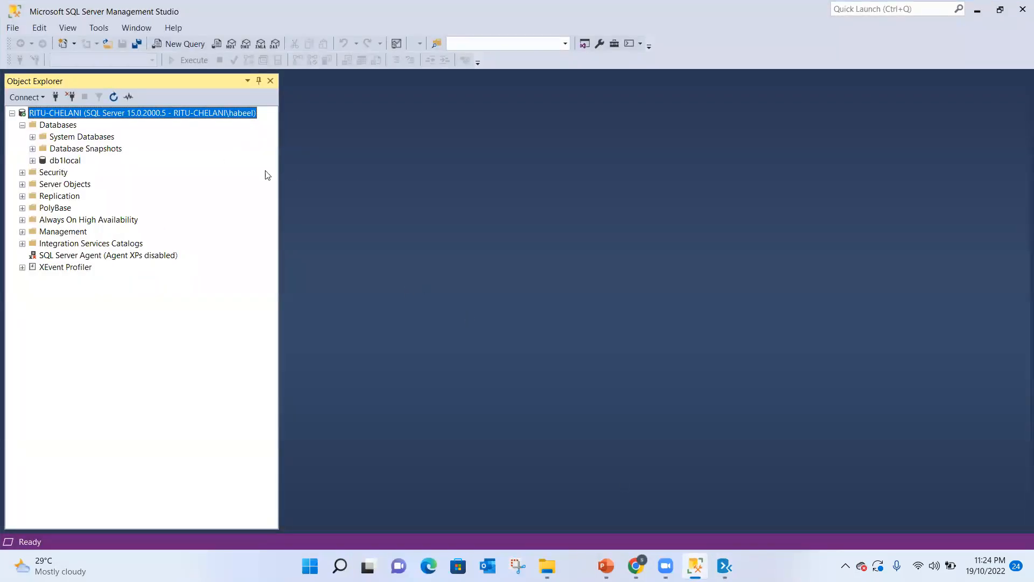
pyautogui.click(978, 10)
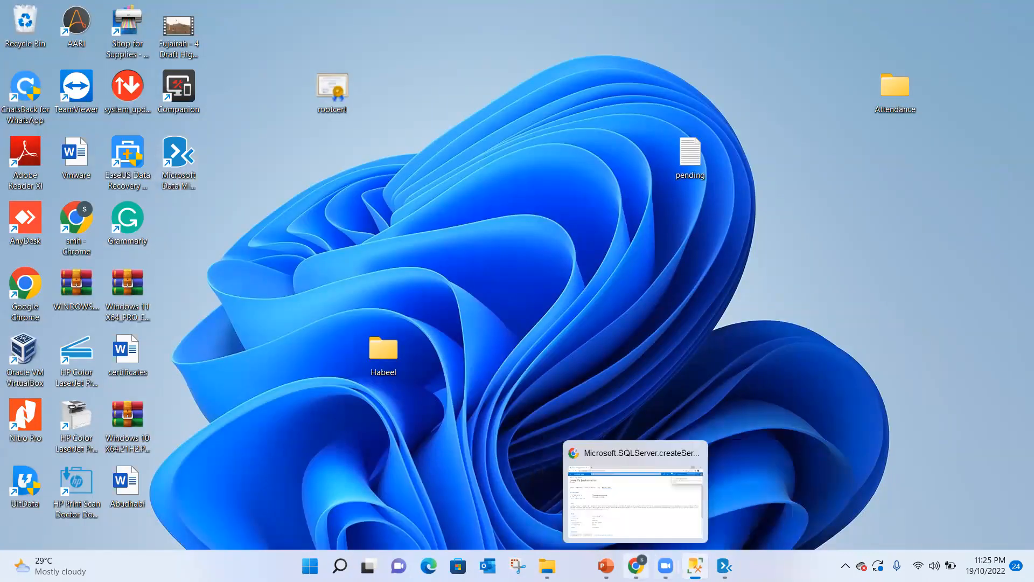
# Switch to the Azure portal in Chrome and open the Networking settings of the newly deployed SQL server sqlsrvrsmh
pyautogui.click(636, 565)
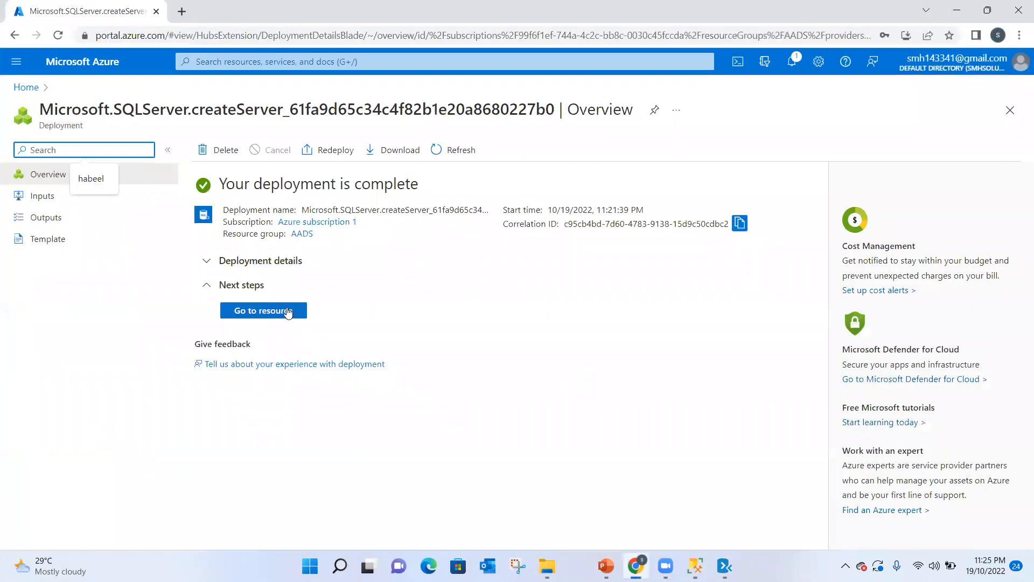
pyautogui.click(288, 311)
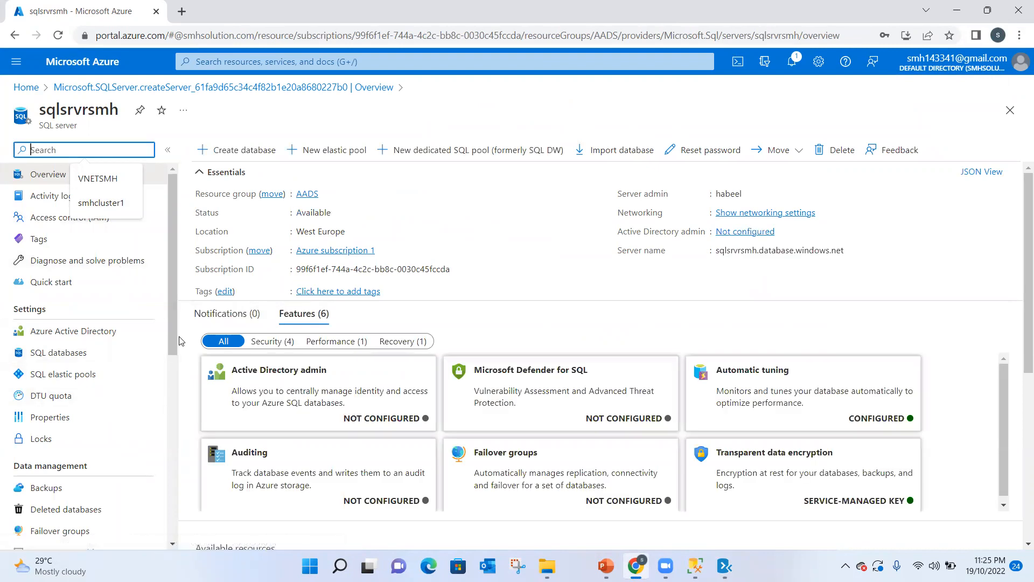
pyautogui.moveTo(173, 340); pyautogui.dragTo(172, 417)
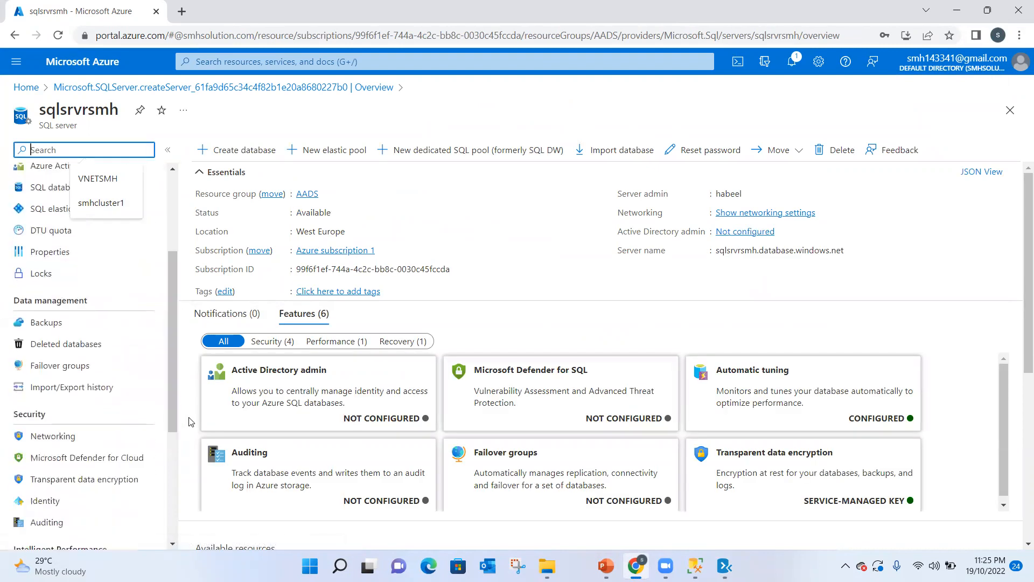
pyautogui.click(70, 437)
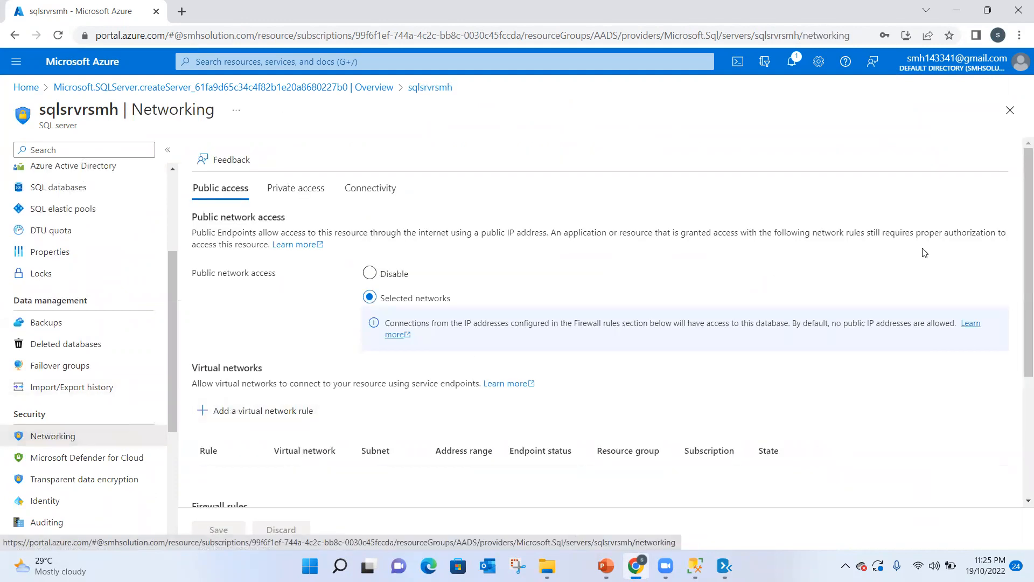
# Add the client IPv4 address as a firewall rule, save it, and view the server's list of SQL databases
pyautogui.scroll(-3, 1019, 274)
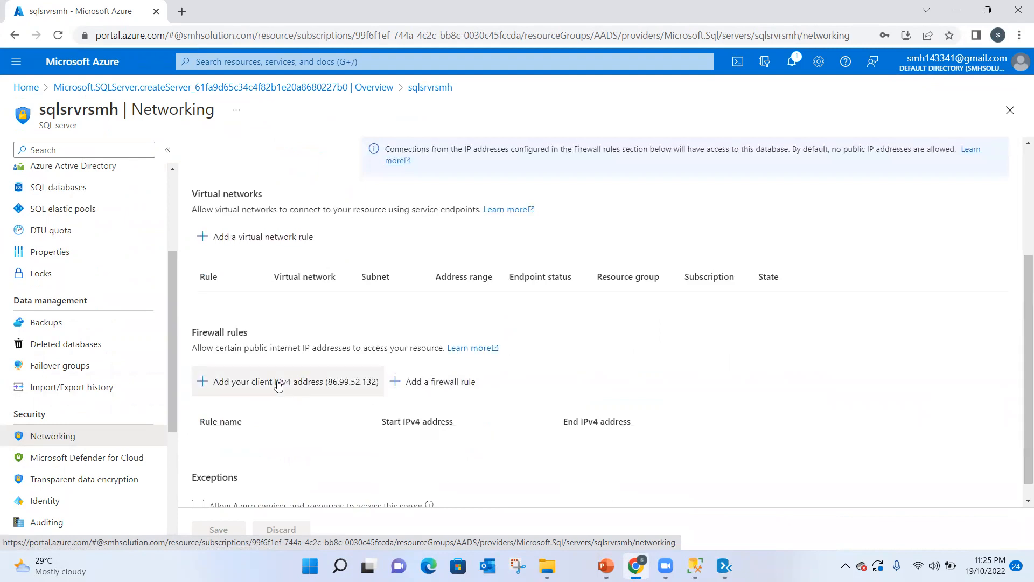
pyautogui.click(278, 383)
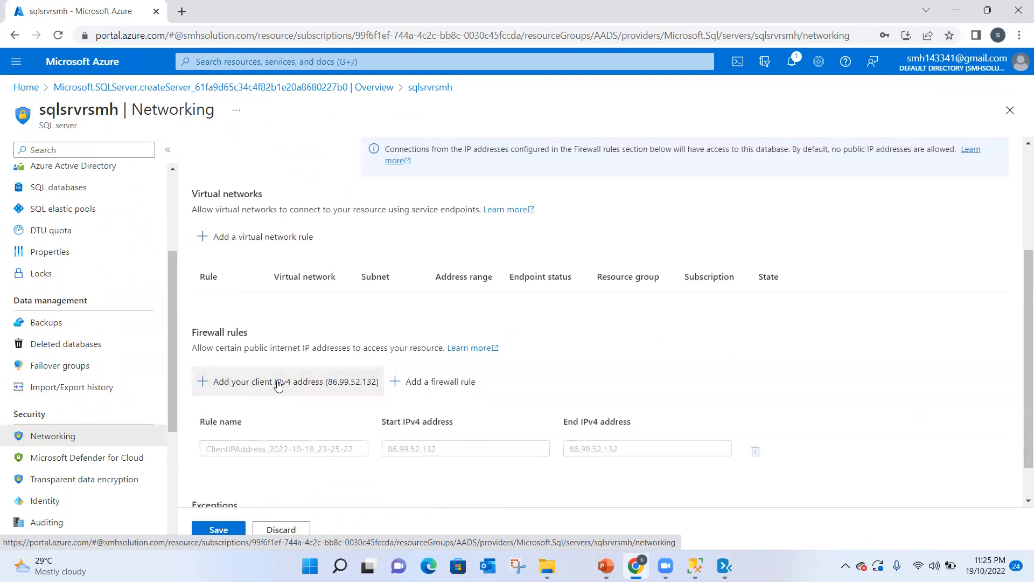
pyautogui.click(225, 530)
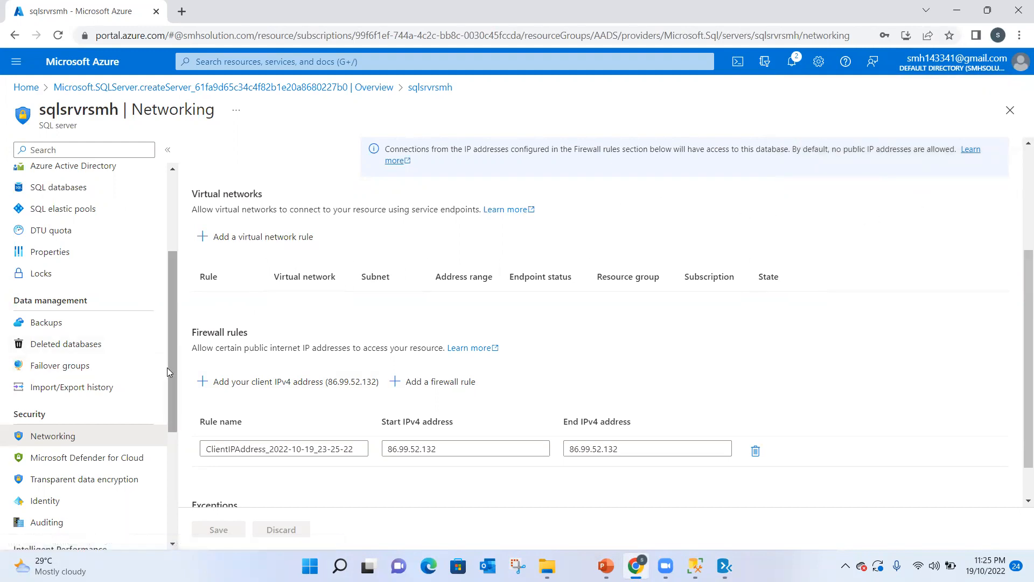
pyautogui.click(90, 190)
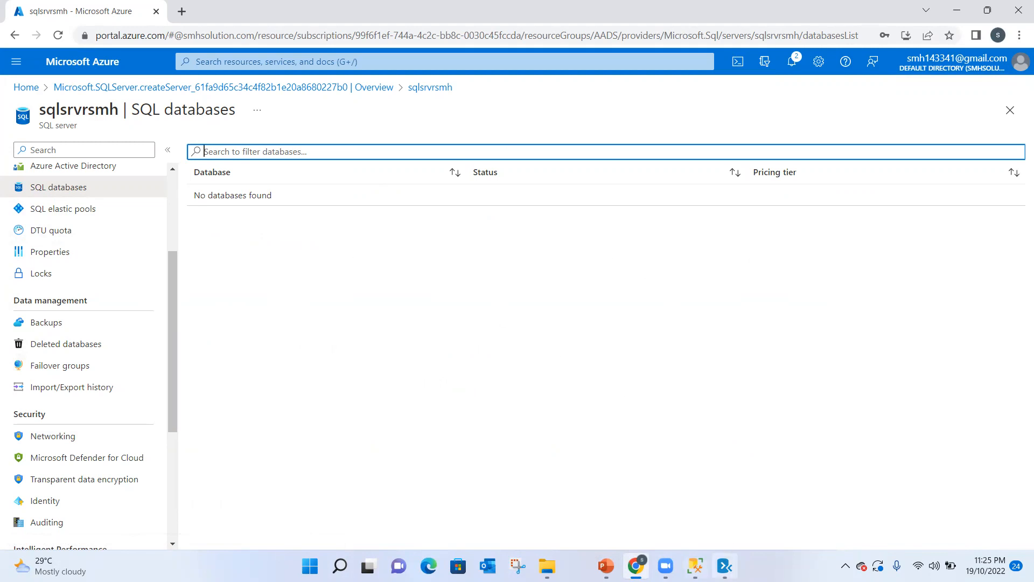
# Switch to SQL Server Management Studio and start deploying db1local to Microsoft Azure SQL Database, advancing to the Deployment Settings
pyautogui.click(695, 566)
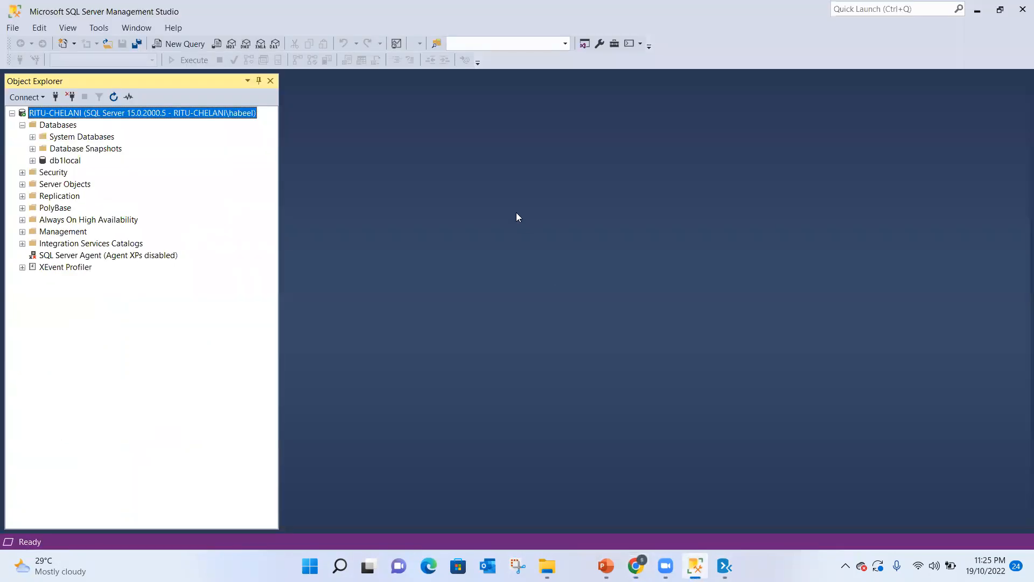
pyautogui.click(69, 164)
pyautogui.rightClick(69, 164)
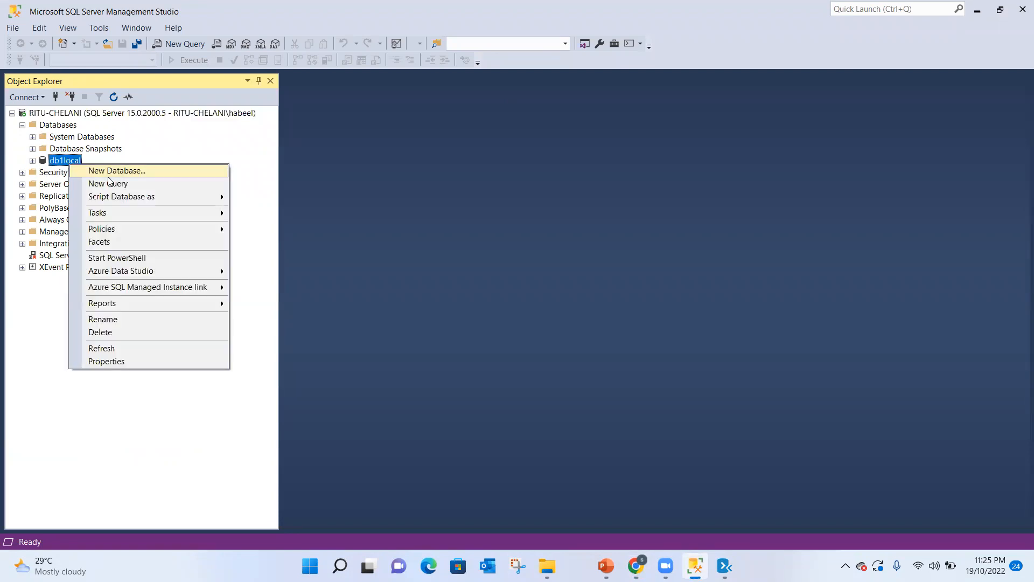
pyautogui.moveTo(119, 218)
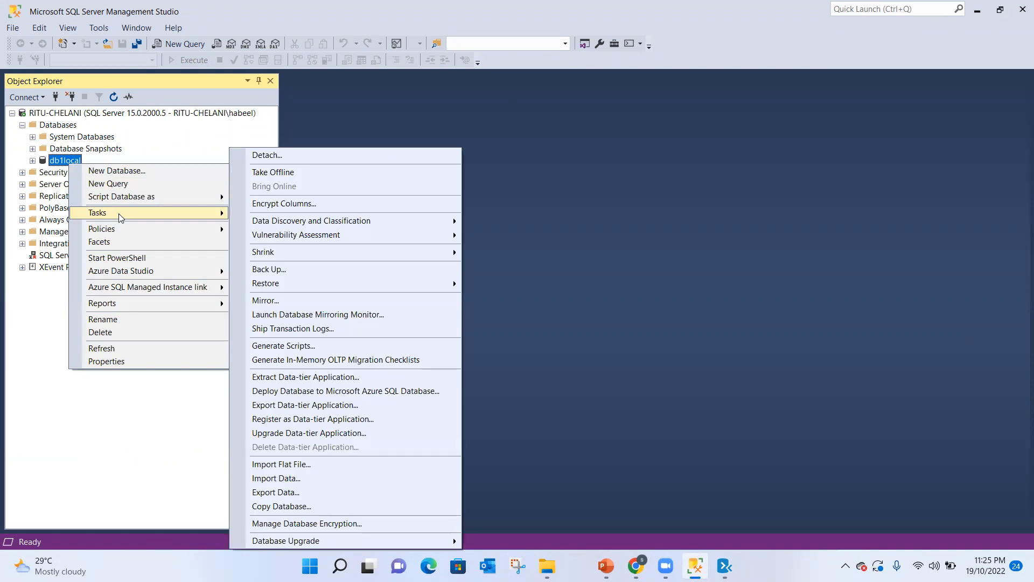
pyautogui.click(353, 392)
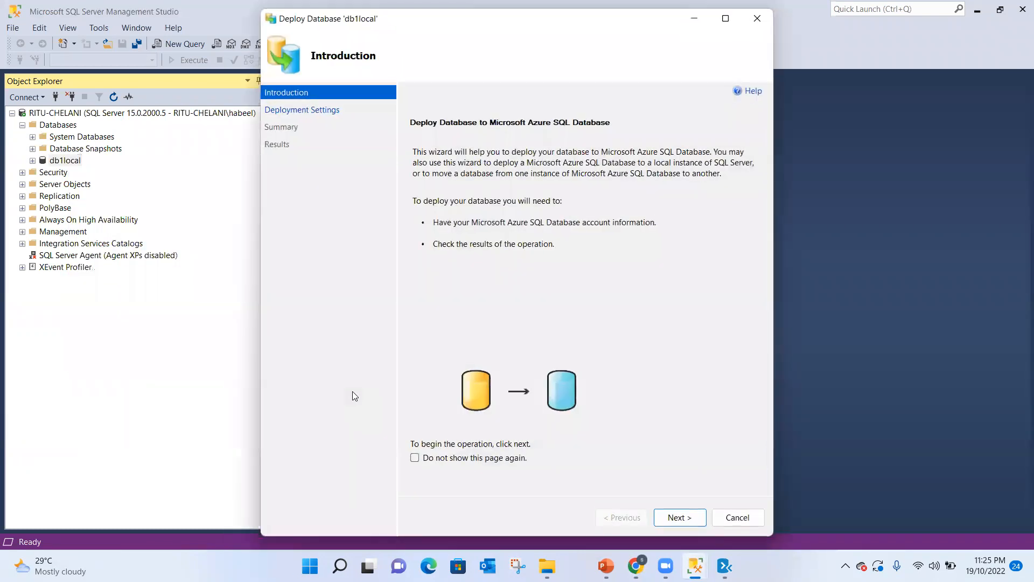
pyautogui.click(685, 523)
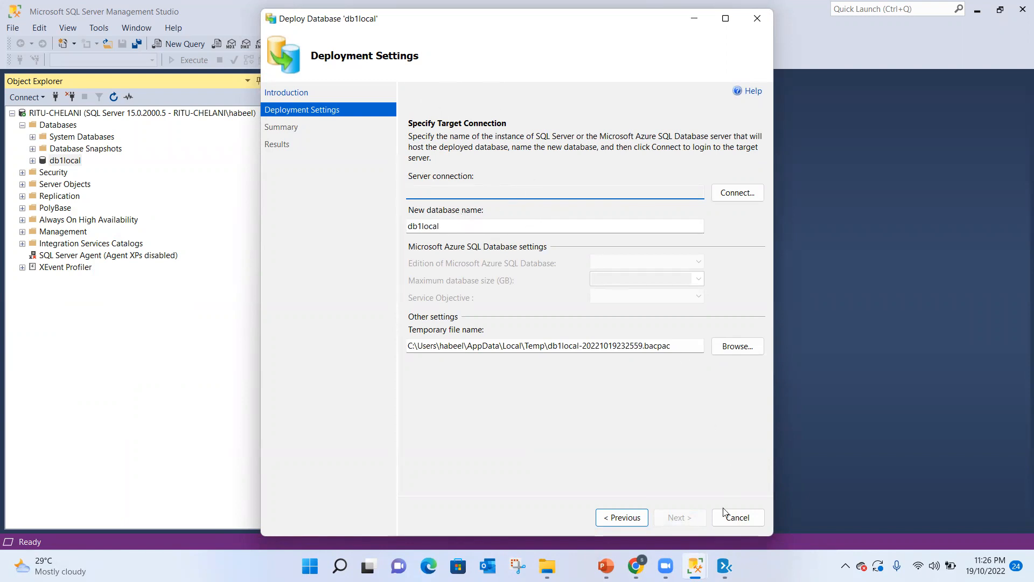
# Switch to the Azure portal in Chrome and copy the full server name from the sqlsrvrsmh overview
pyautogui.click(636, 565)
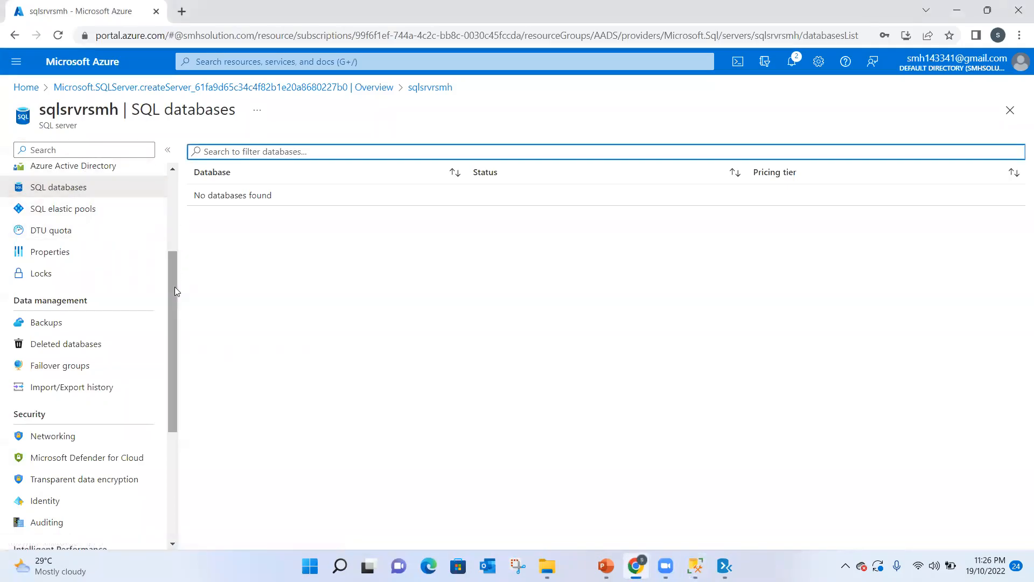
pyautogui.scroll(3, 174, 287)
pyautogui.click(77, 178)
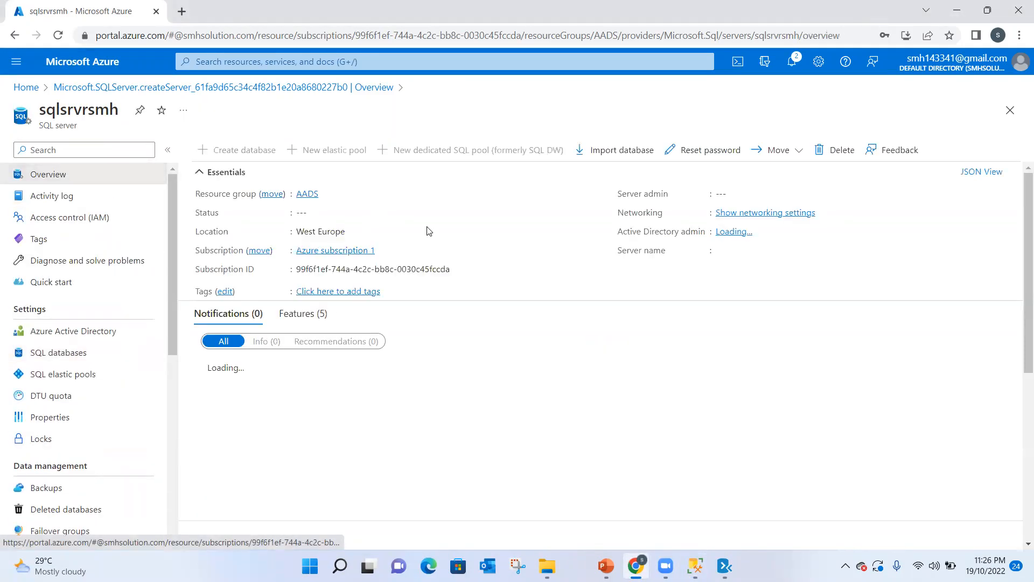
pyautogui.moveTo(830, 252)
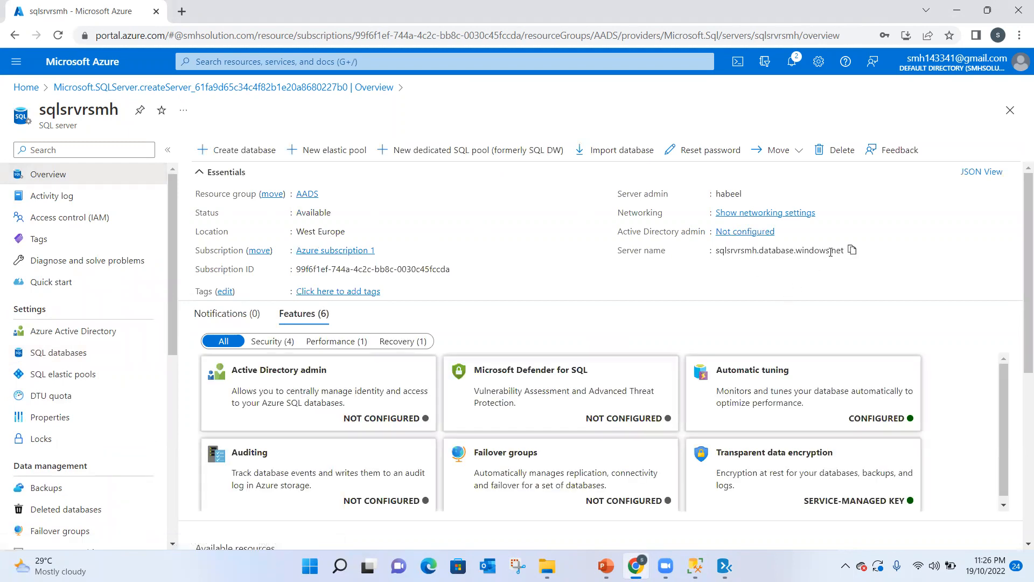
pyautogui.click(850, 252)
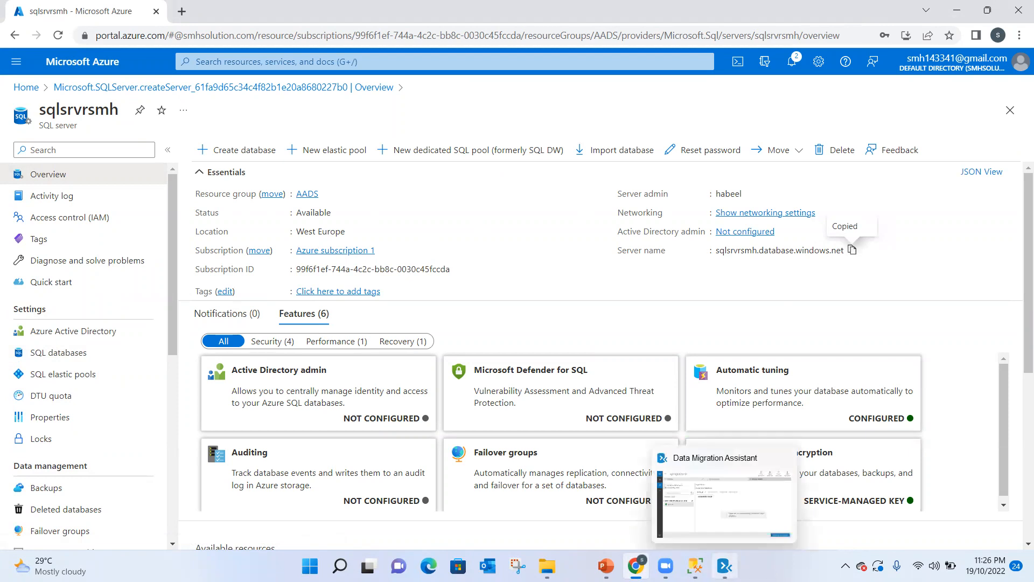
# Return to the db1local deployment wizard, open the target server connection, and set its server name to sqlsrvrsmh.database.windows.net
pyautogui.moveTo(695, 566)
pyautogui.click(888, 468)
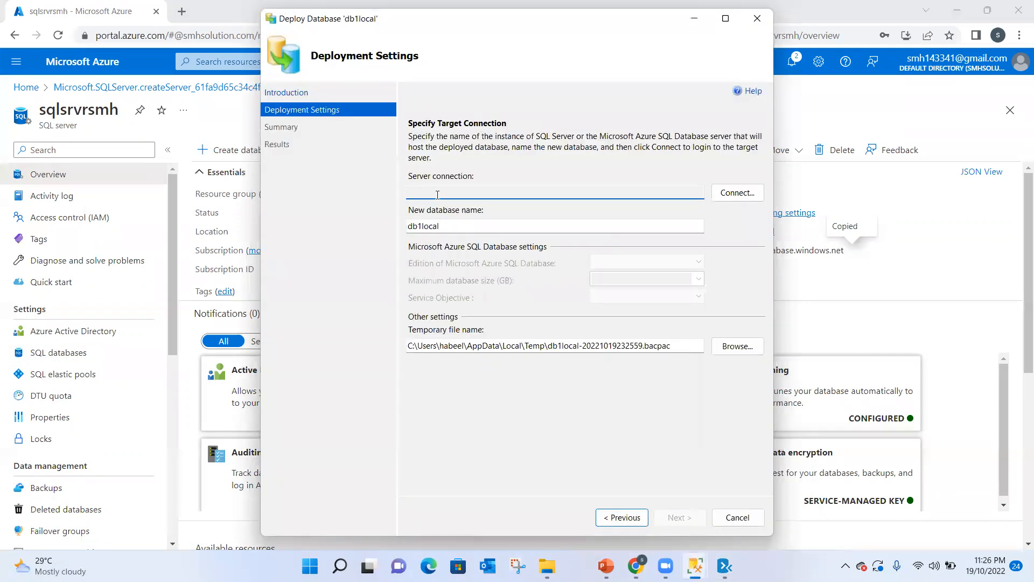
pyautogui.click(728, 193)
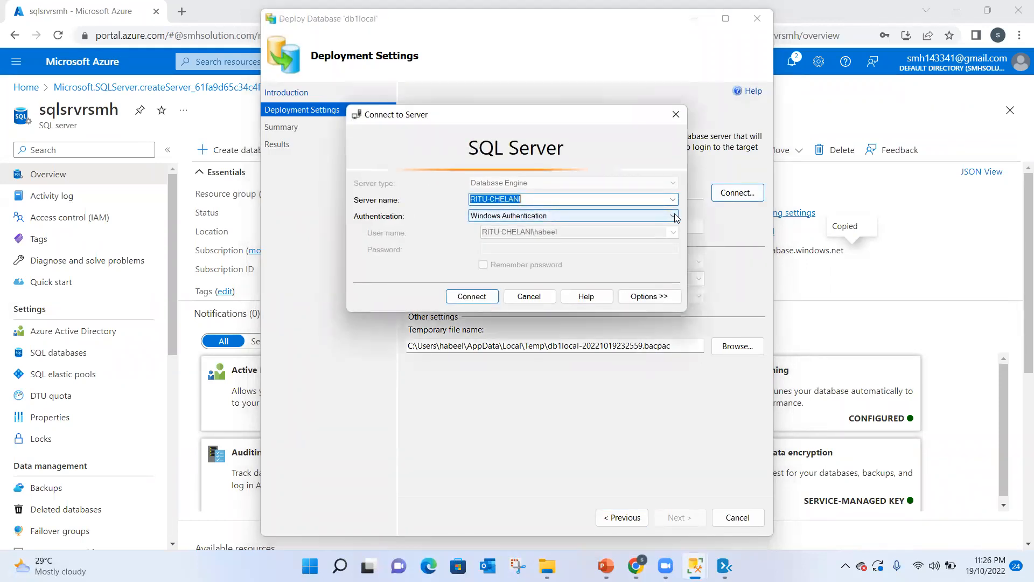
pyautogui.click(644, 198)
pyautogui.press('BackSpace')
pyautogui.press('BackSpace')
pyautogui.press('BackSpace')
pyautogui.press('BackSpace')
pyautogui.press('BackSpace')
pyautogui.press('BackSpace')
pyautogui.press('BackSpace')
pyautogui.press('BackSpace')
pyautogui.press('BackSpace')
pyautogui.press('BackSpace')
pyautogui.press('BackSpace')
pyautogui.hotkey('ctrl', 'v')
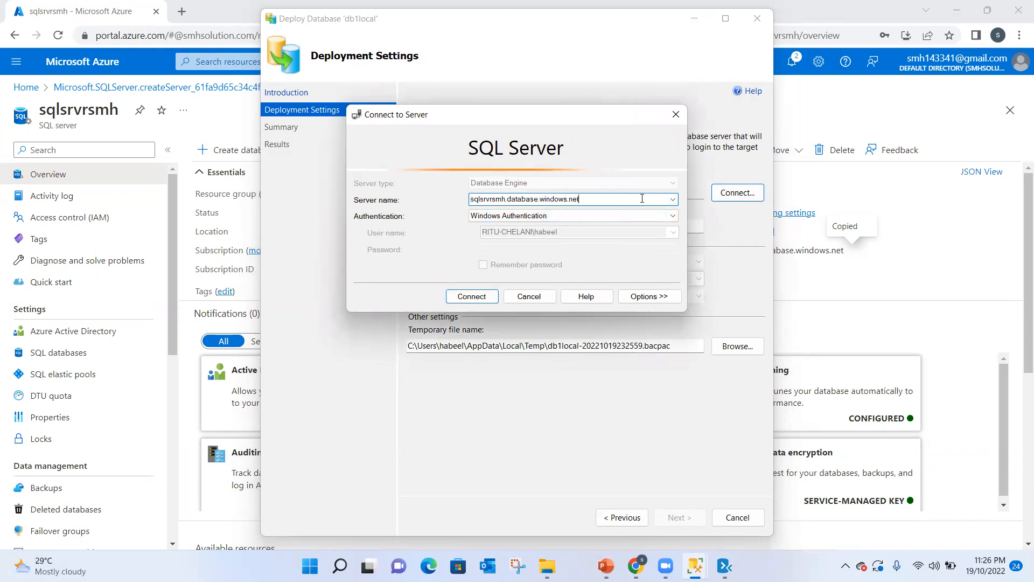
# Choose SQL Server Authentication, enter the server admin login and account password, and connect to the Azure server
pyautogui.click(674, 215)
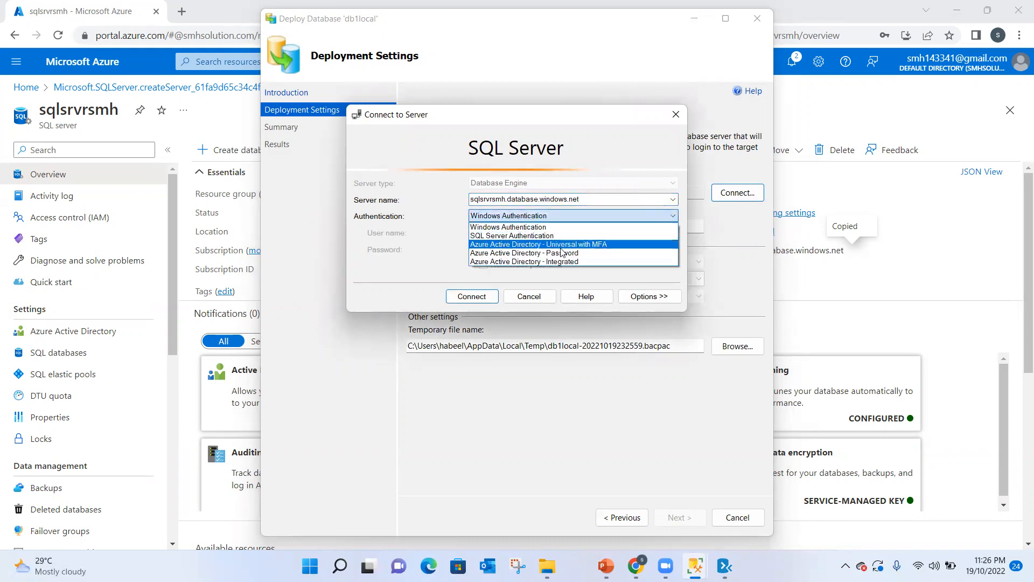
pyautogui.click(539, 233)
pyautogui.click(516, 233)
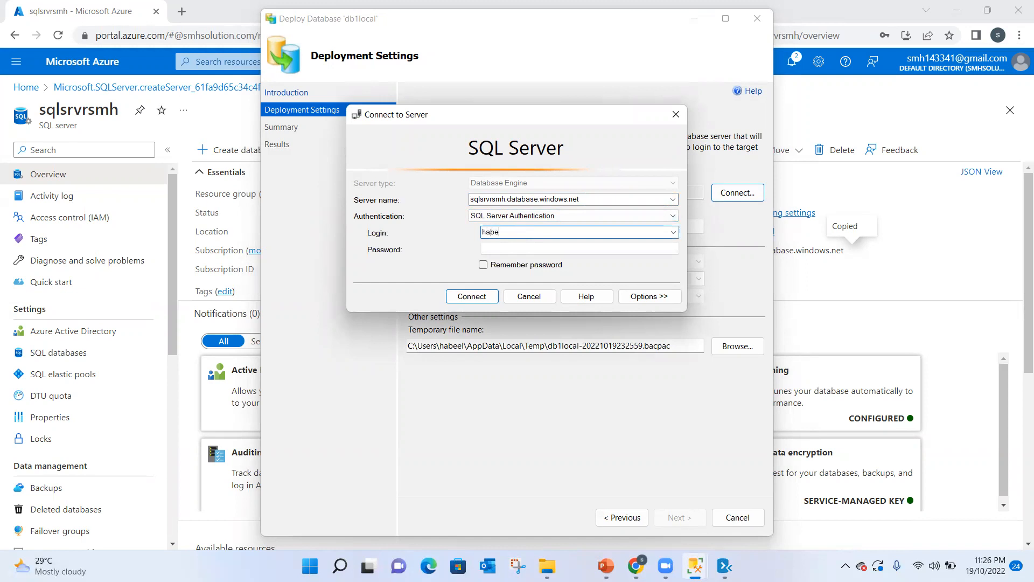
pyautogui.click(501, 250)
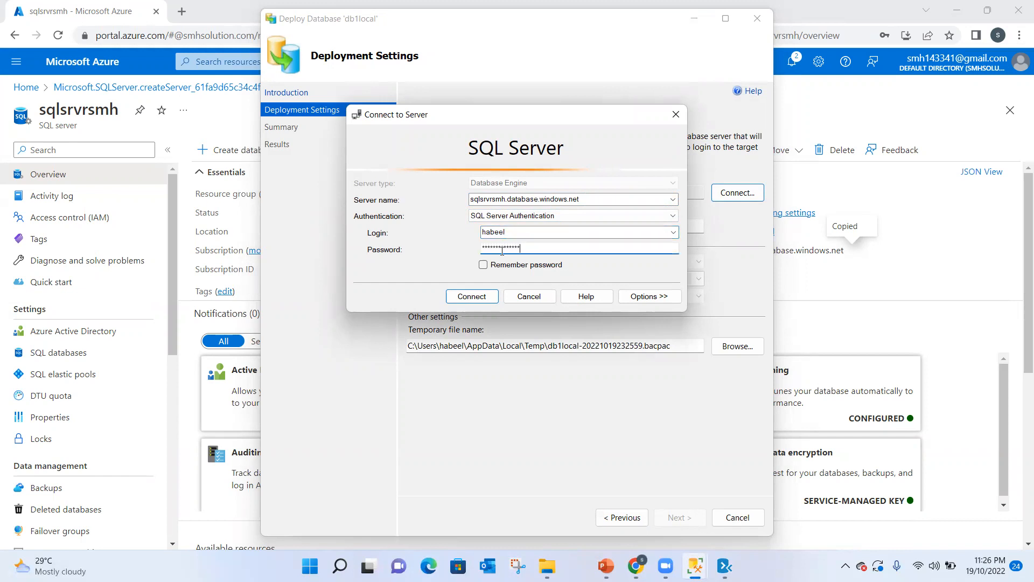
pyautogui.click(472, 296)
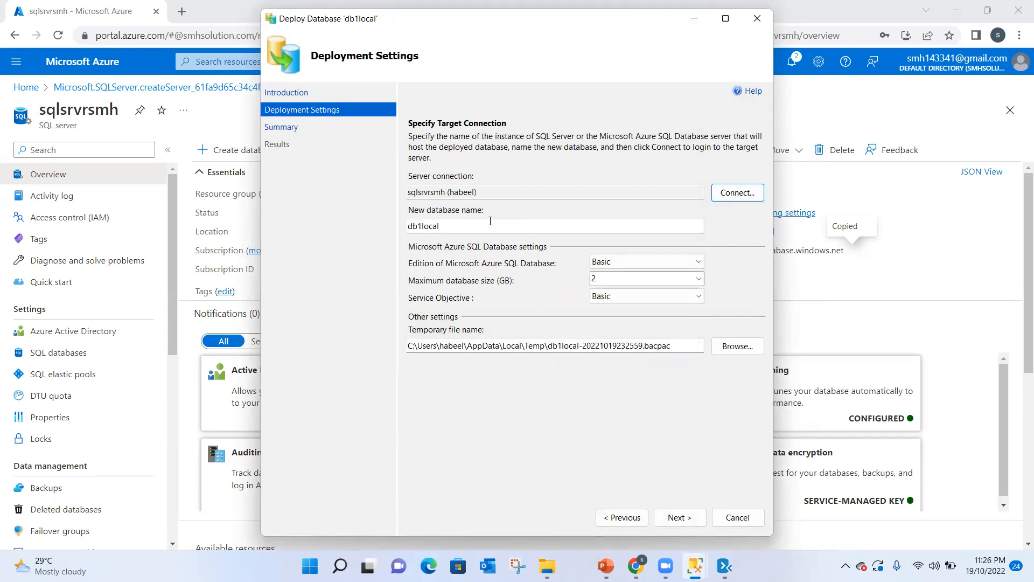
# Accept the deployment settings, run the deployment of db1local to sqlsrvrsmh, and close the wizard once it completes
pyautogui.click(680, 516)
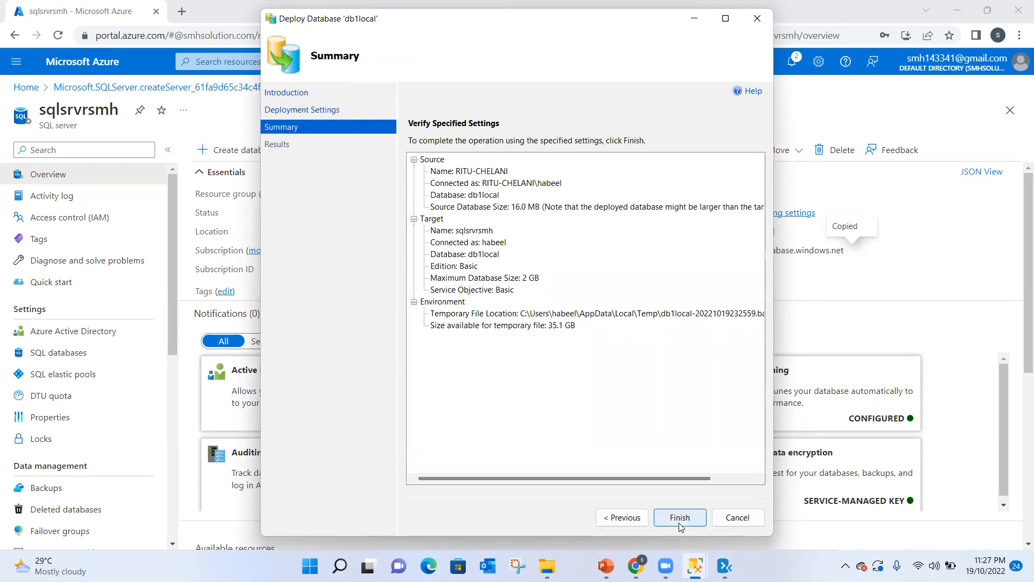
pyautogui.click(680, 518)
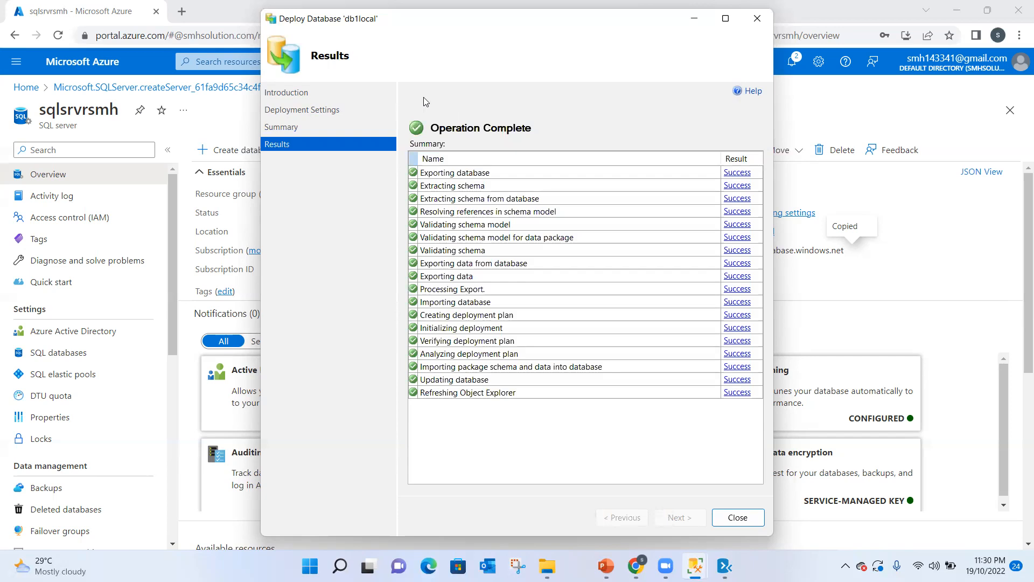
pyautogui.click(737, 516)
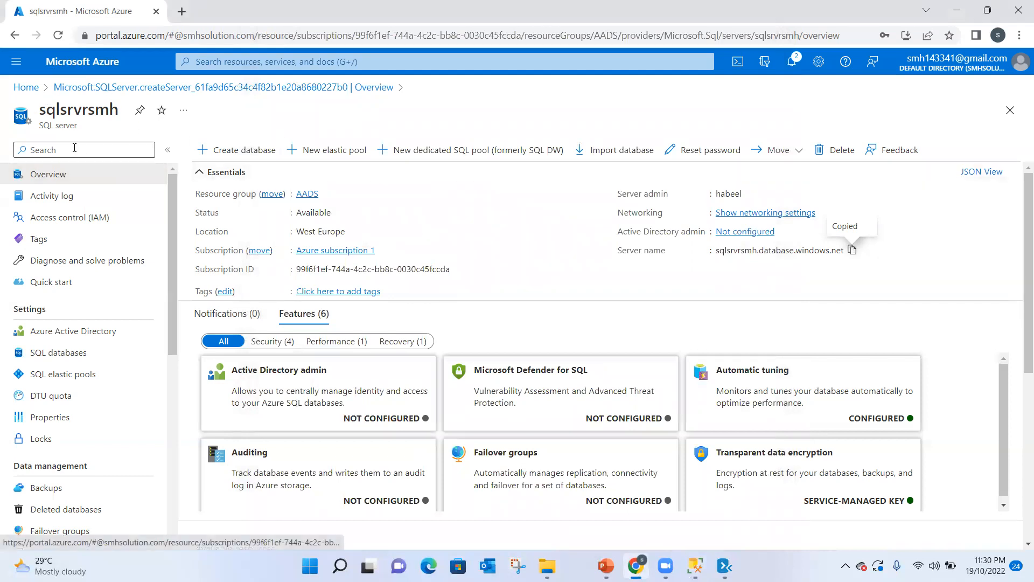
# View the list of SQL databases on the sqlsrvrsmh server in the Azure portal
pyautogui.click(61, 355)
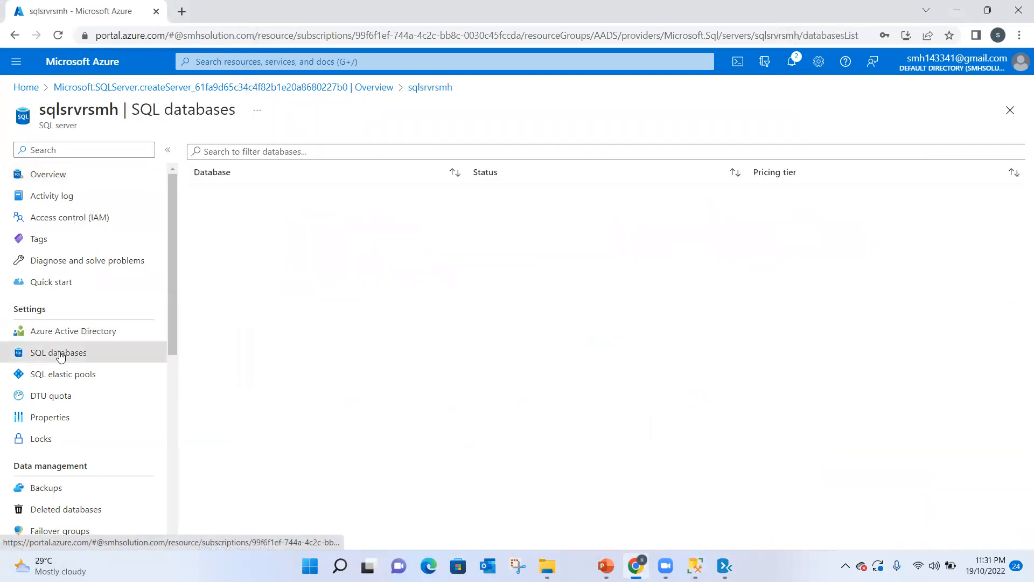